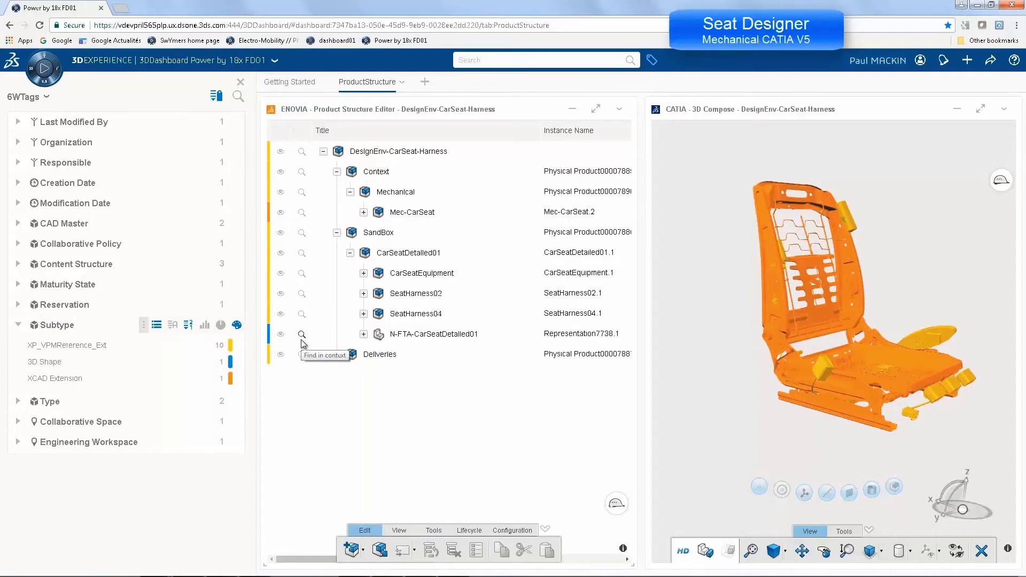
Turn off the Subtype colouring and open Mec-CarSeat from the product structure in CATIA V5
left_click(236, 325)
left_click(419, 215)
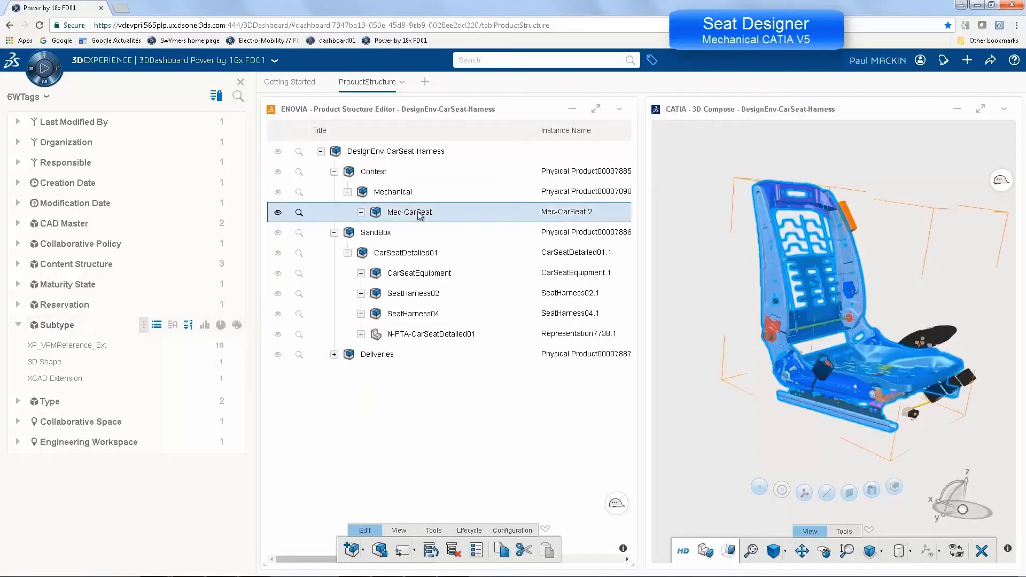
right_click(420, 213)
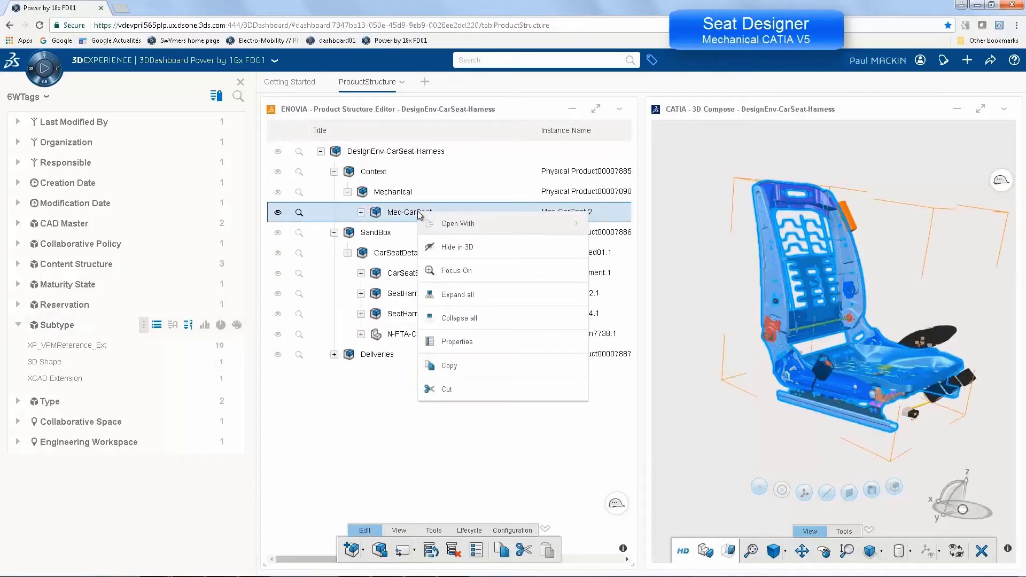
left_click(456, 224)
left_click(481, 242)
left_click(586, 420)
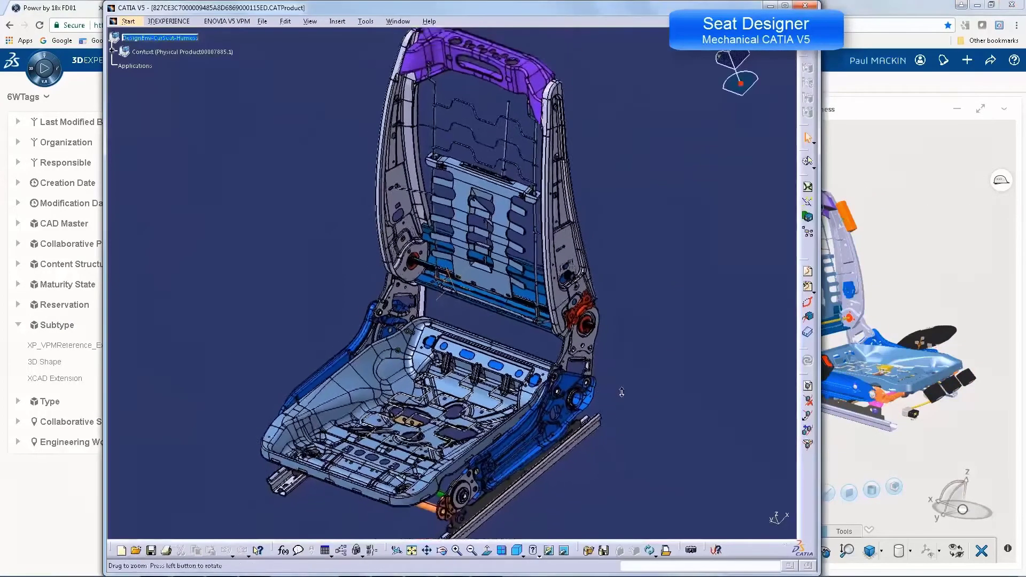
middle_click_drag(622, 392, 629, 409)
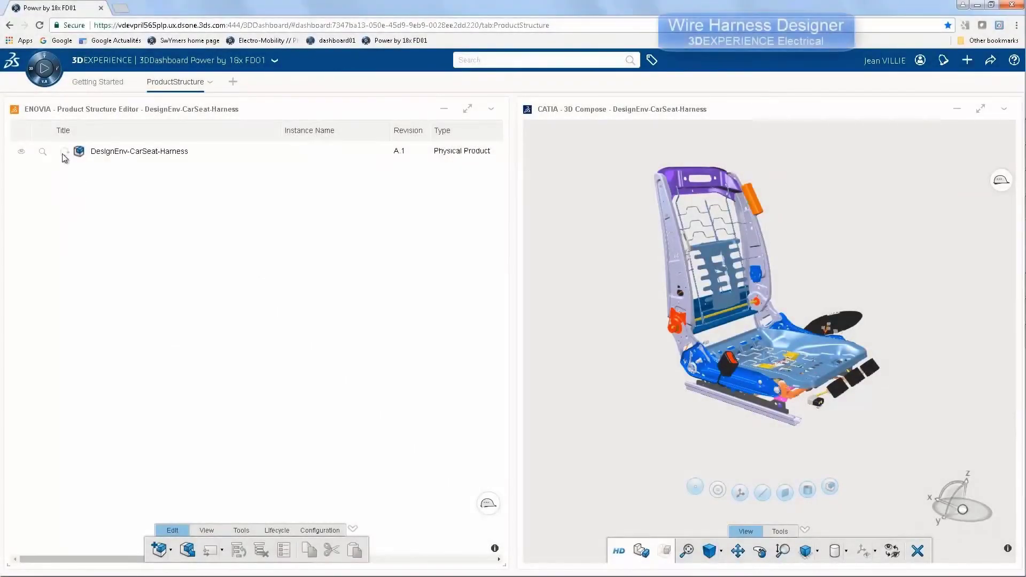
Expand DesignEnv-CarSeat-Harness in the product structure through Context, Mechanical, SandBox and CarSeatDetailed01
left_click(64, 151)
left_click(78, 171)
left_click(91, 192)
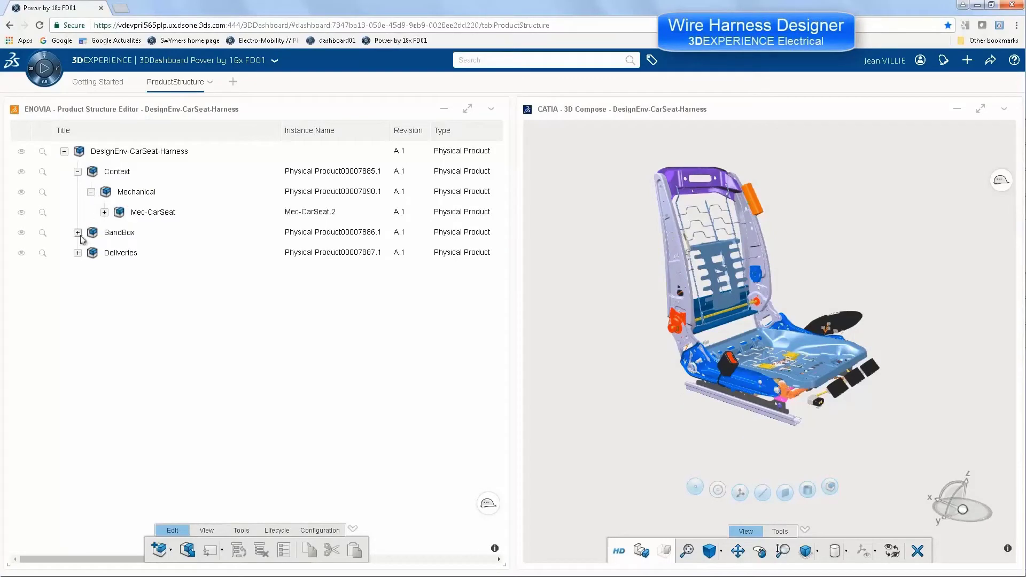
left_click(78, 233)
left_click(91, 253)
Open Mec-CarSeat, CarSeatEquipment and SeatHarness04 together in Electrical 3D Design, starting a new session
left_click(154, 213)
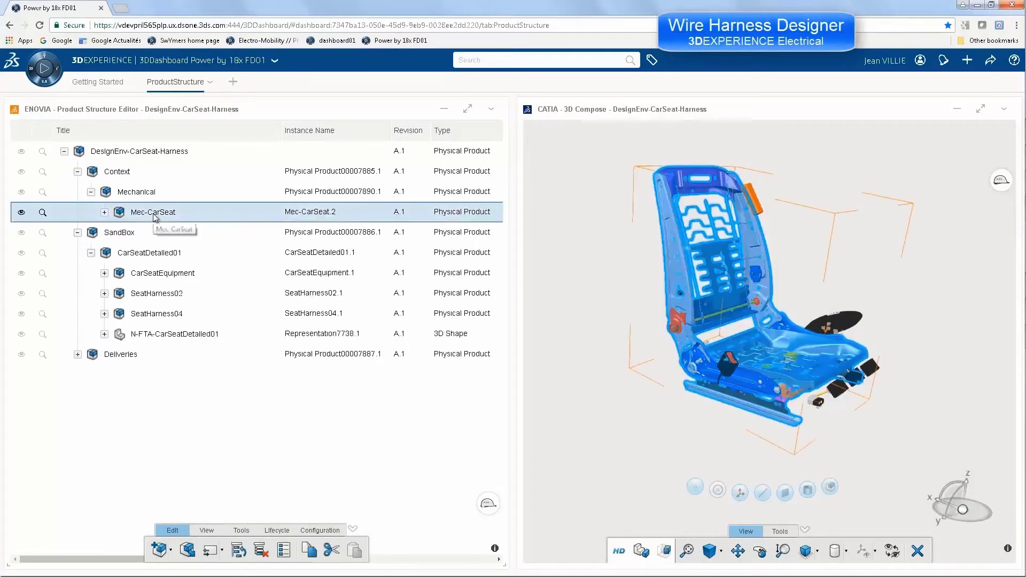
left_click(174, 274, "ctrl")
left_click(175, 315, "ctrl")
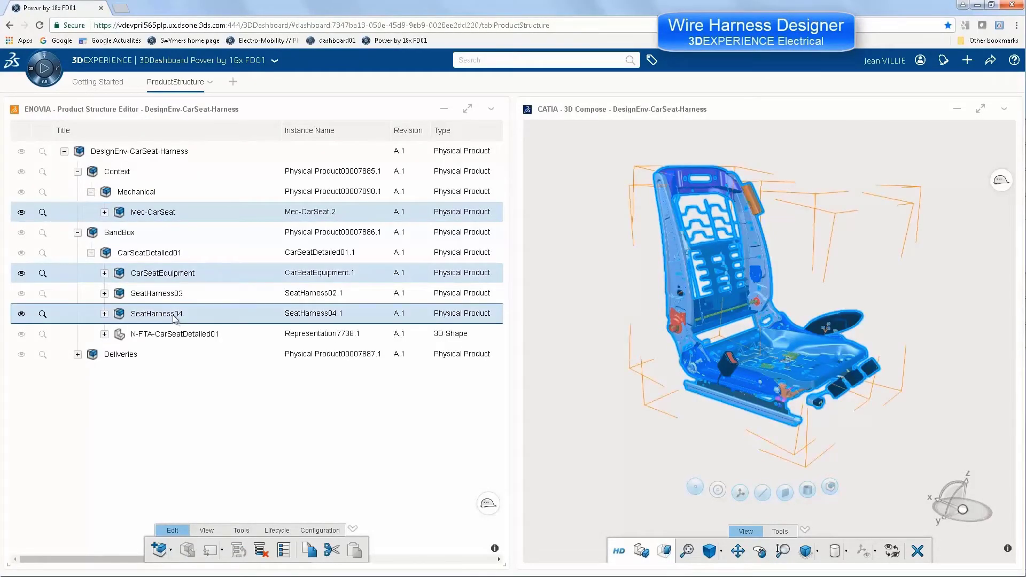
left_click(44, 68)
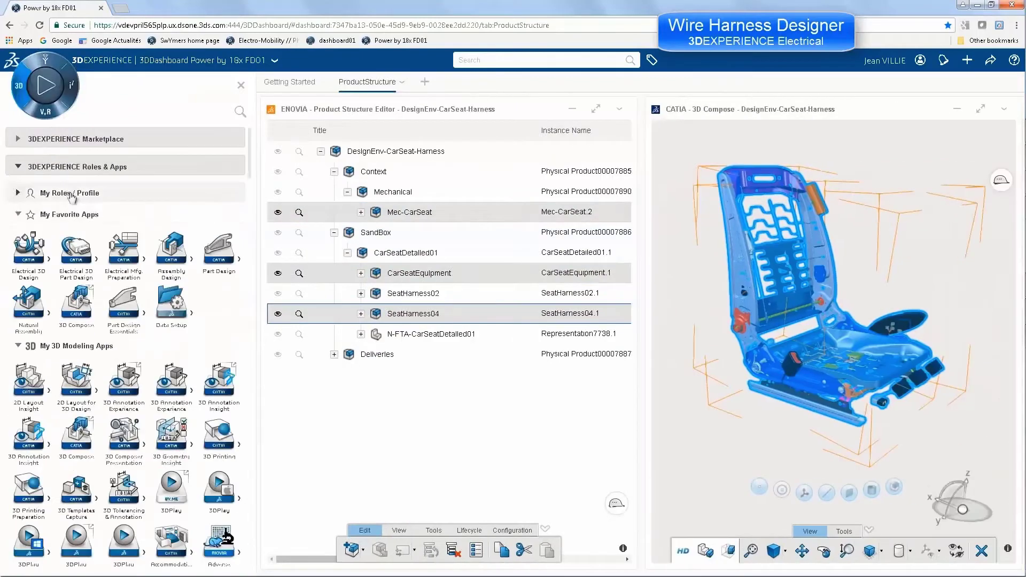
left_click(29, 250)
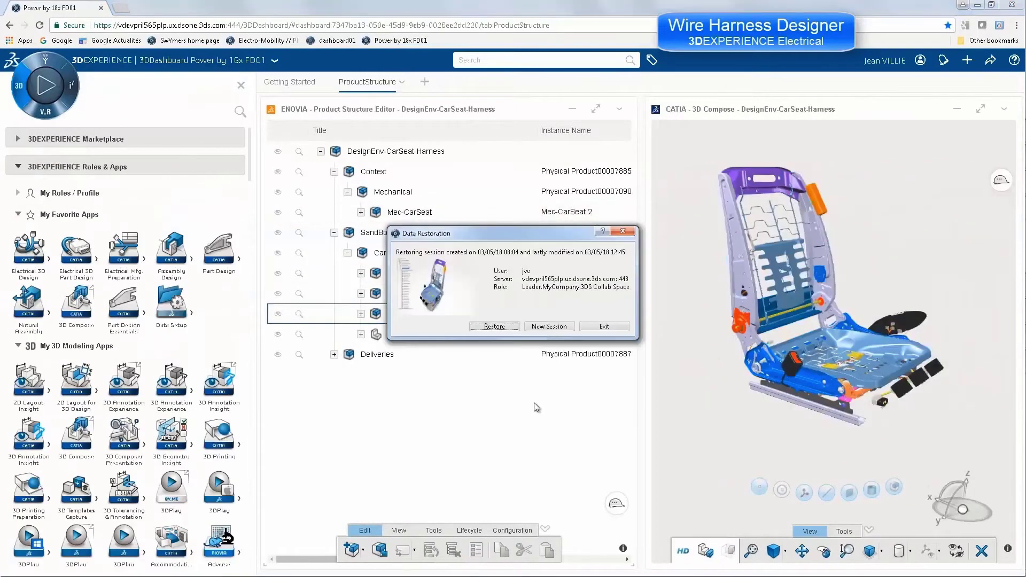
left_click(546, 327)
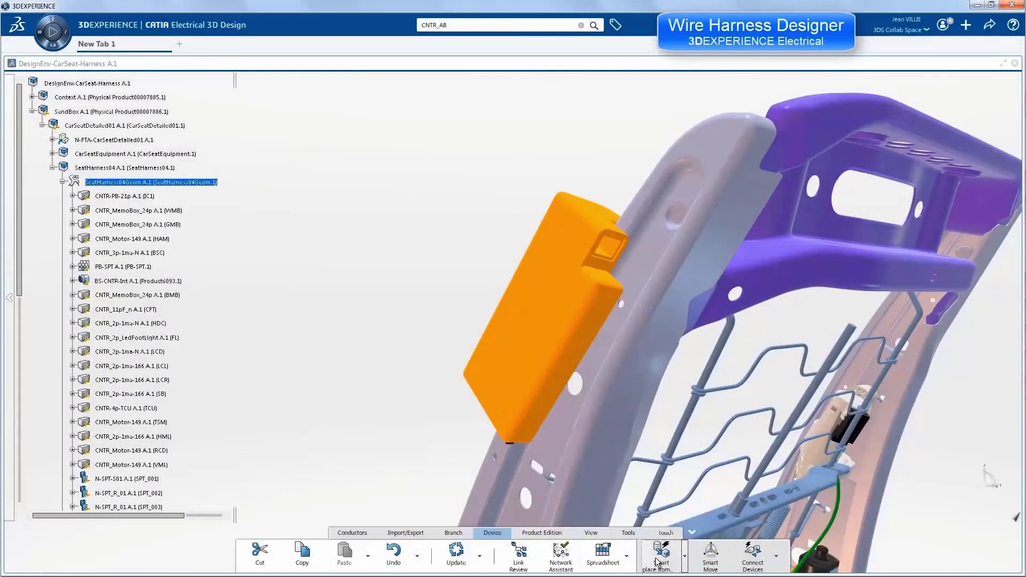
Search for CNTR_2p and smart-place the CNTR_2p-1ma-166 connector in the socket of the orange box on the seat back
left_click(710, 553)
left_click(541, 26)
type("c")
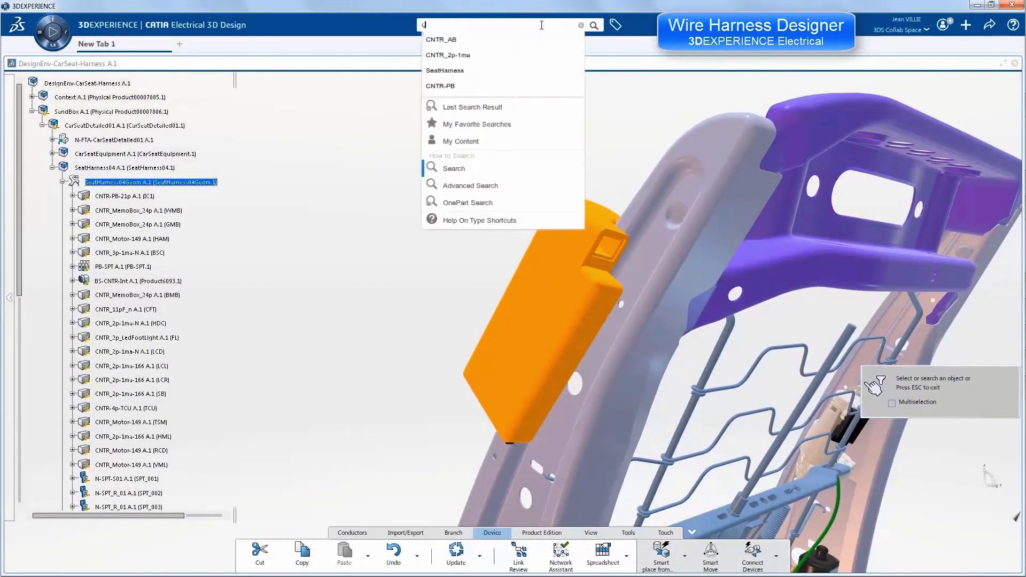
type("NTR_2p")
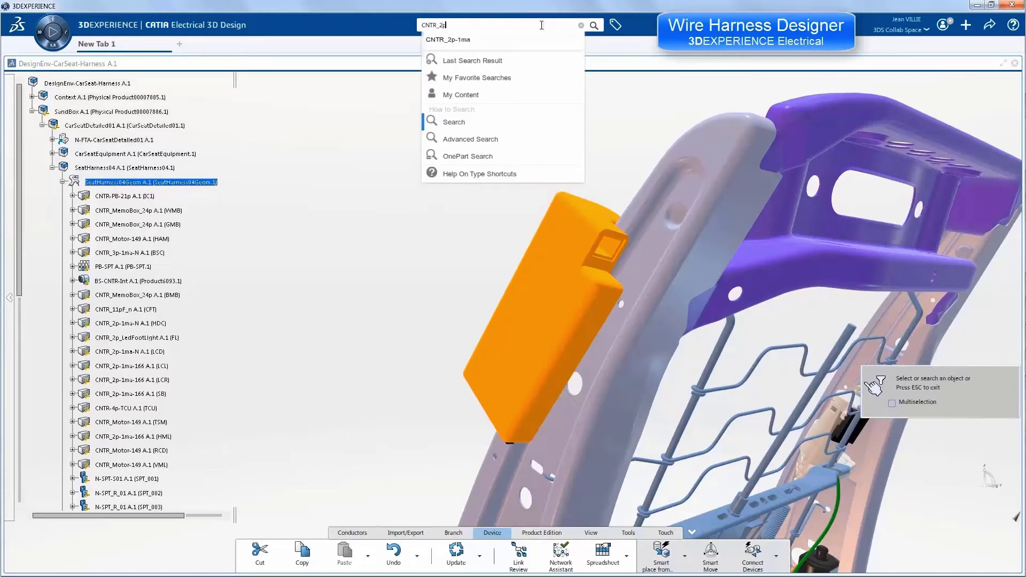
key("Return")
left_click(627, 145)
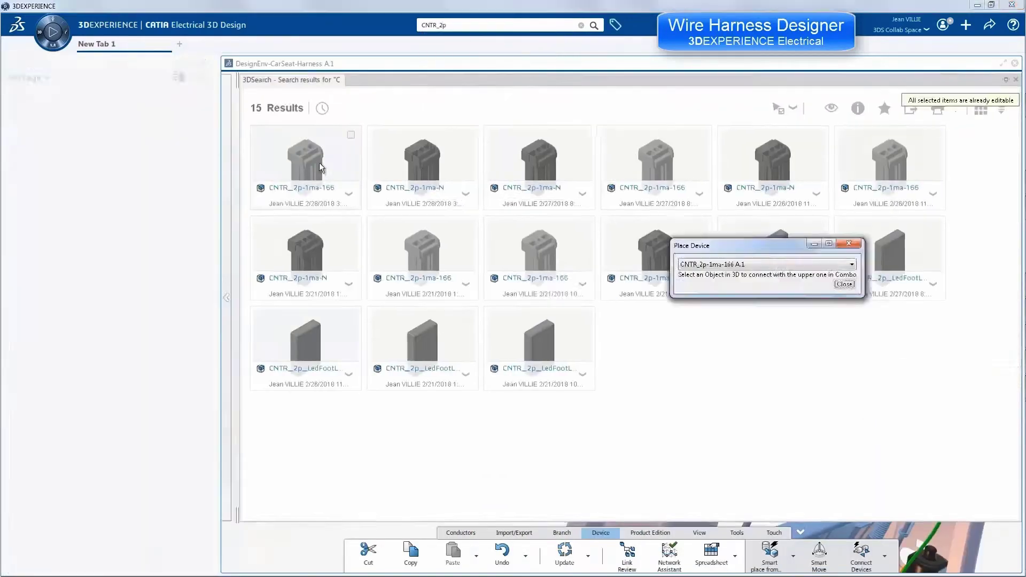
left_click(999, 120)
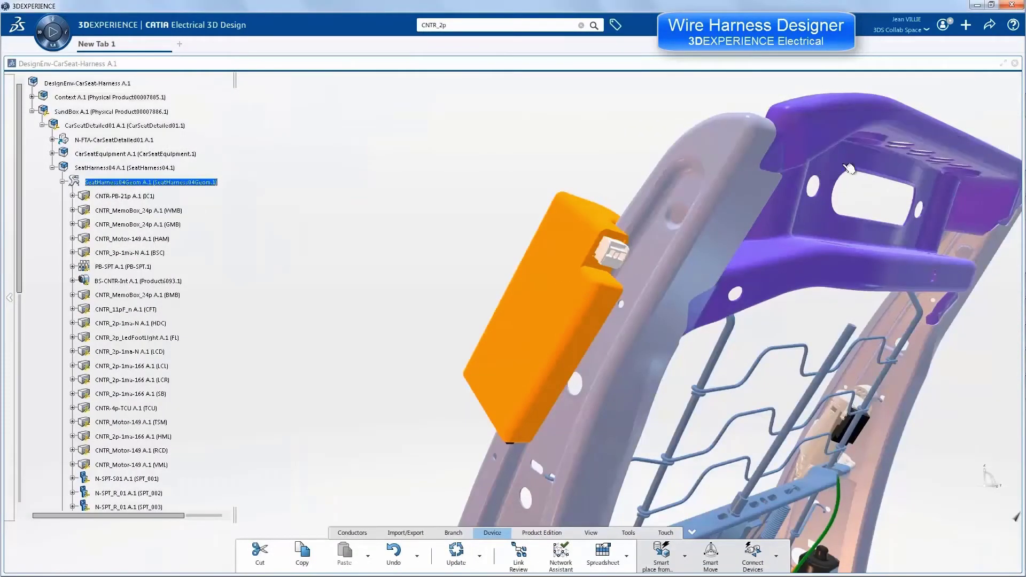
Start a branch with 0.1% slack in N-Harness04-Baseline, routed from the yellow branch's end through support SPT_006 to a point on the side bracket
left_click_drag(18, 112, 23, 344)
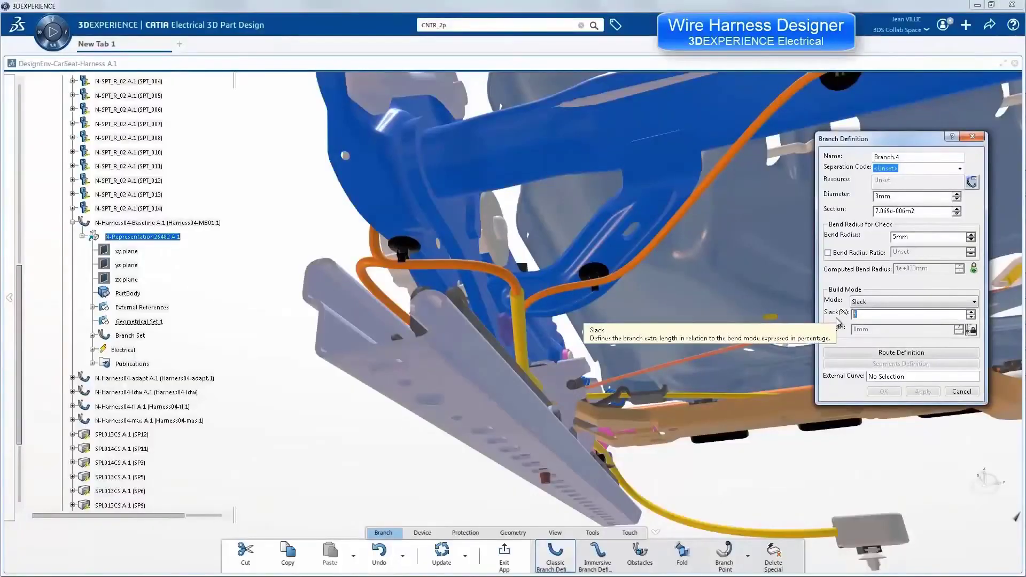
left_click(924, 353)
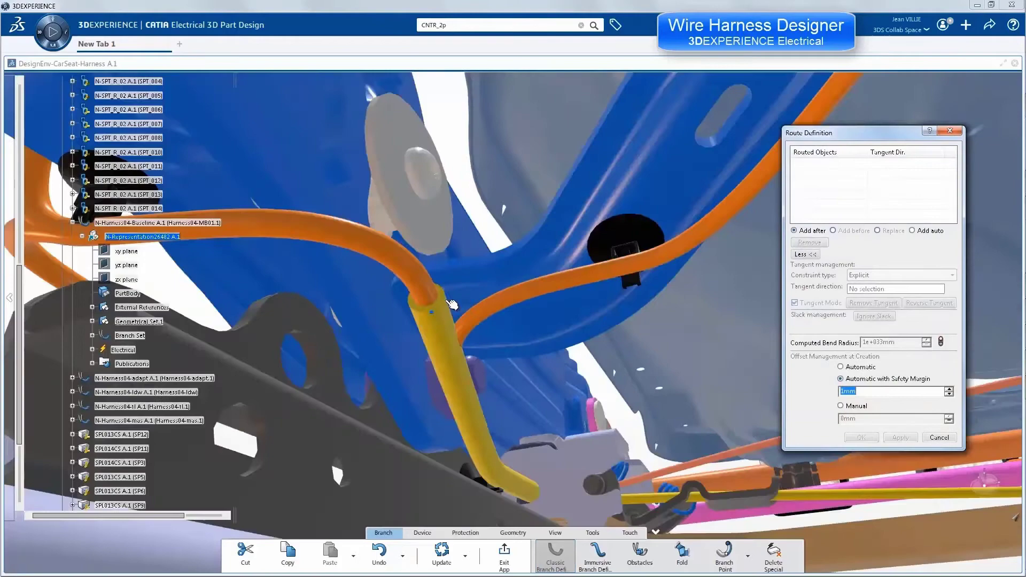
left_click(473, 300)
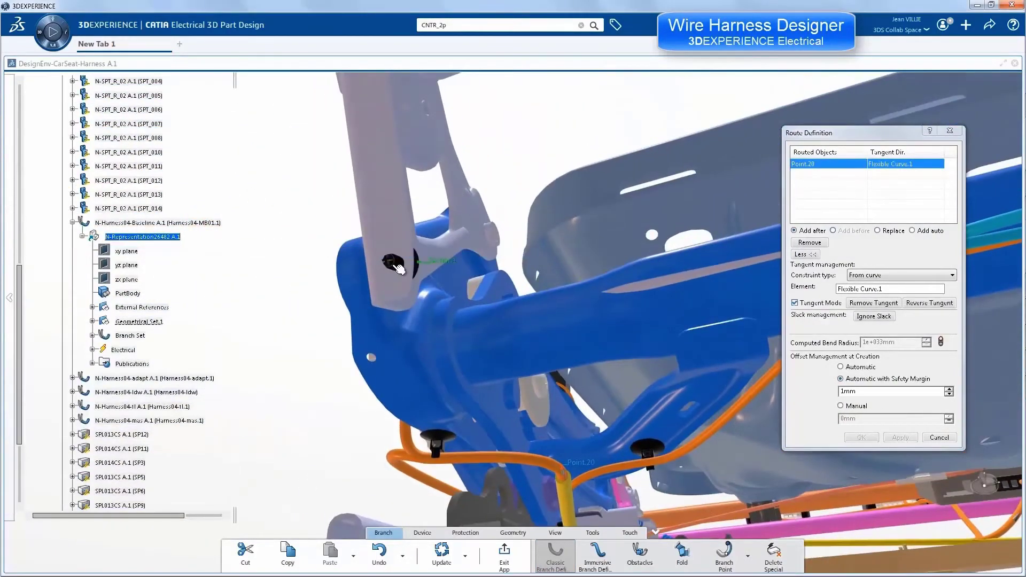
left_click(420, 256)
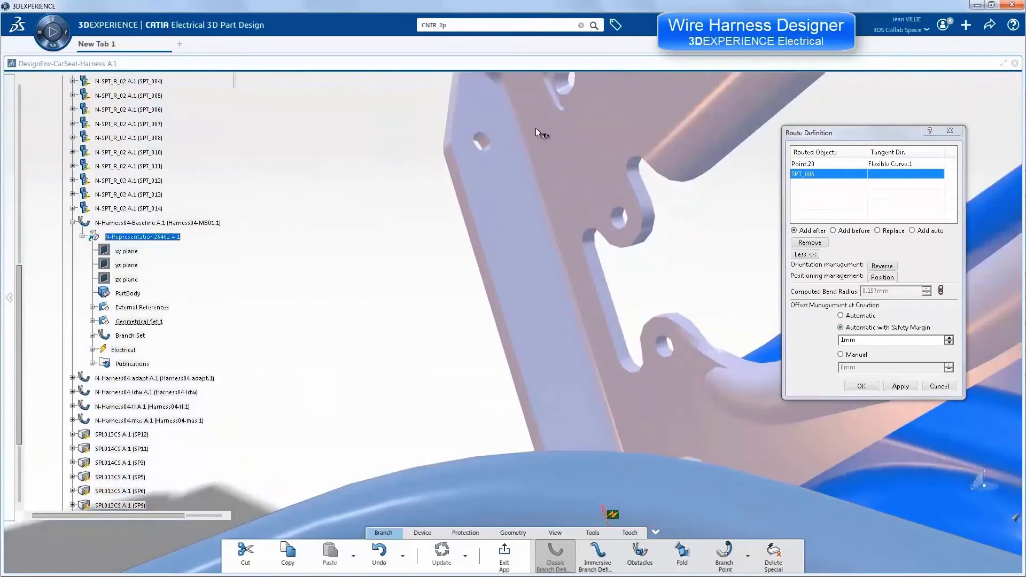
left_click(488, 97)
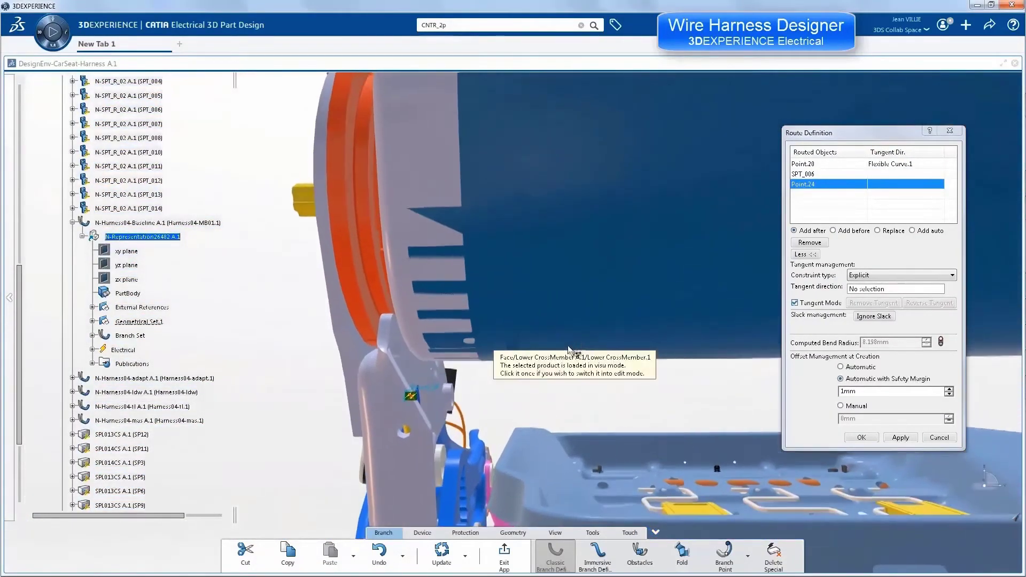
Extend the branch route with two points on the lower cross member and five up the left side member to the orange box's lower corner
left_click(570, 336)
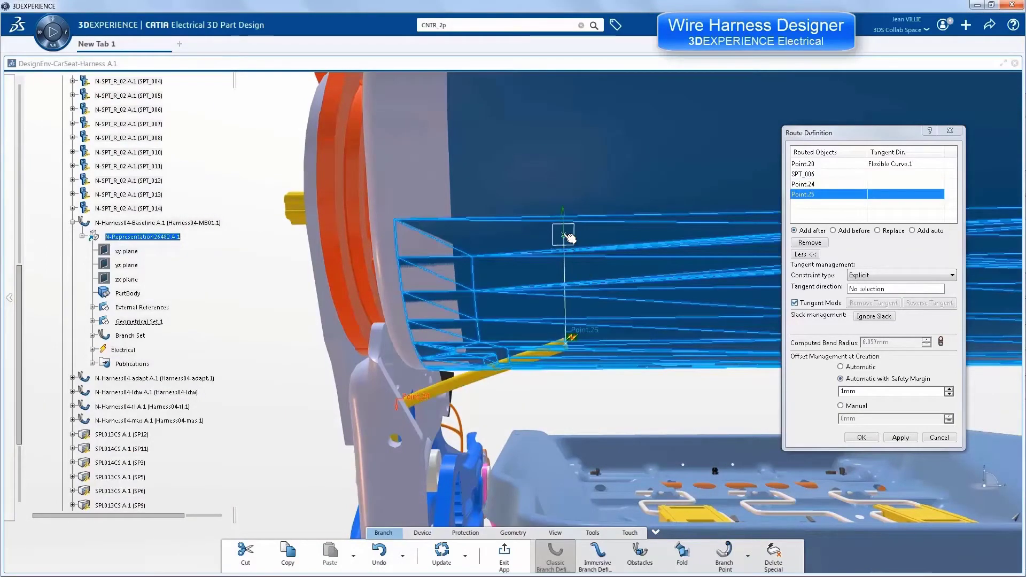
left_click(562, 233)
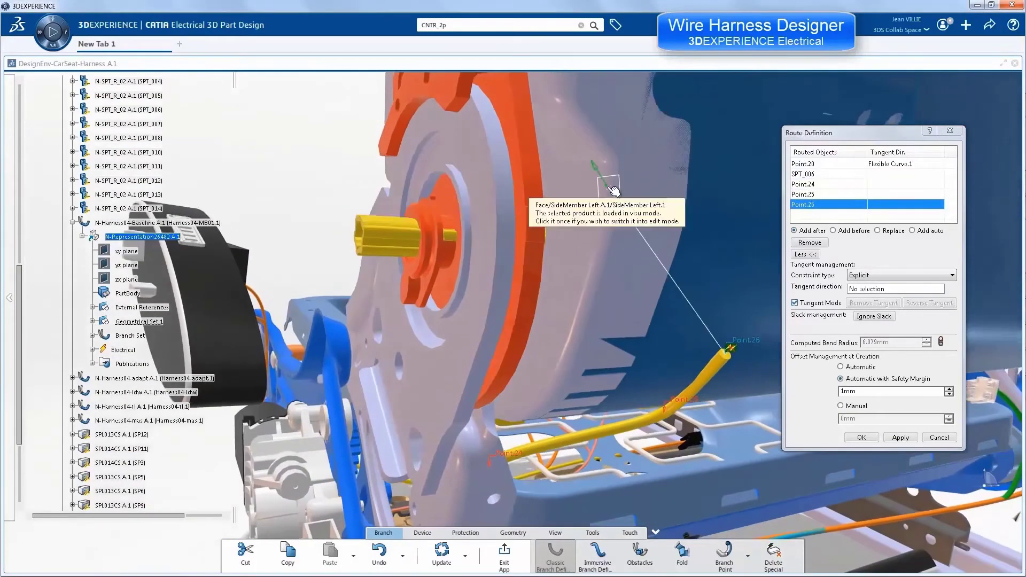
left_click(611, 192)
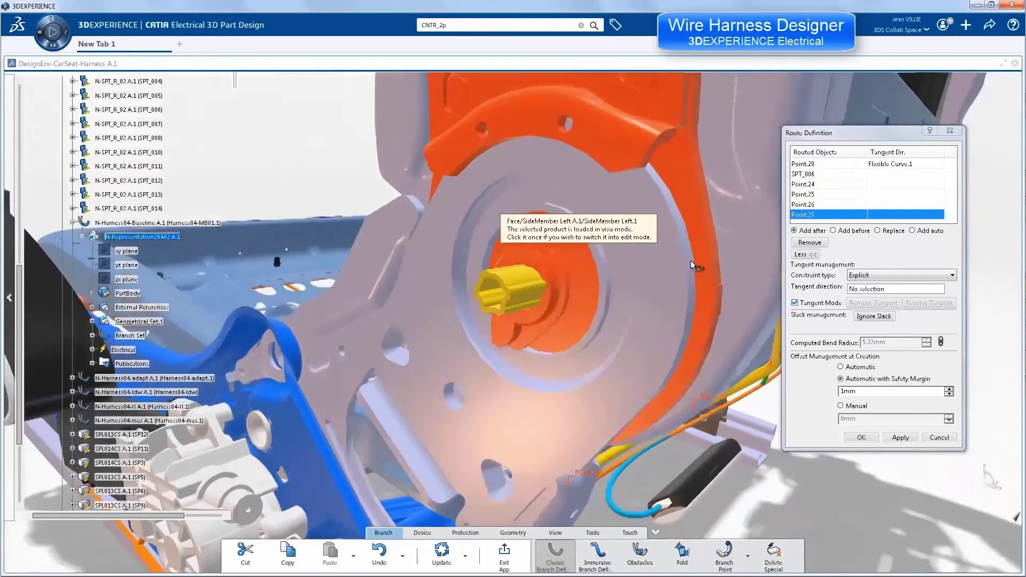
left_click(706, 172)
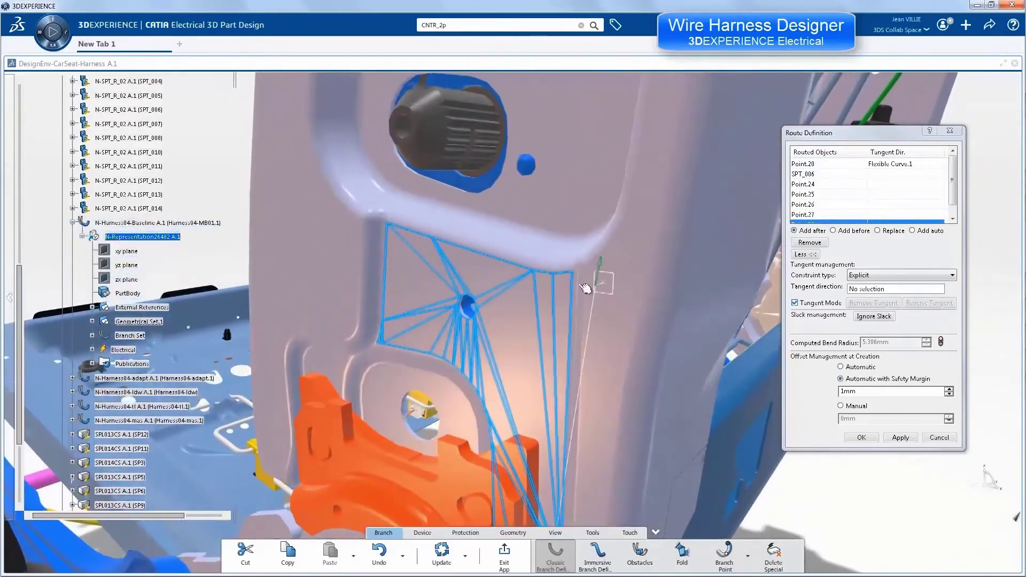
left_click(546, 275)
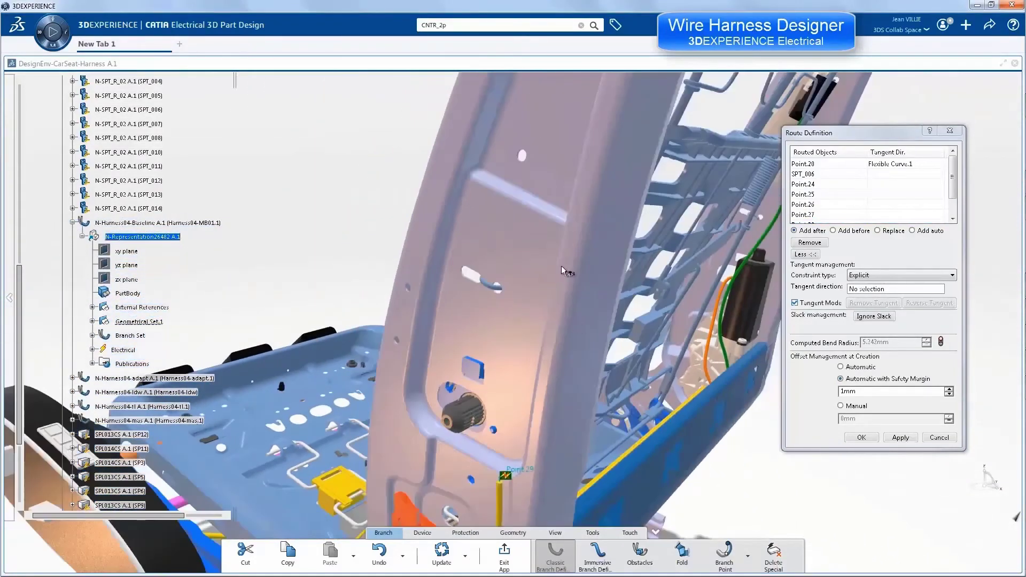
left_click(553, 236)
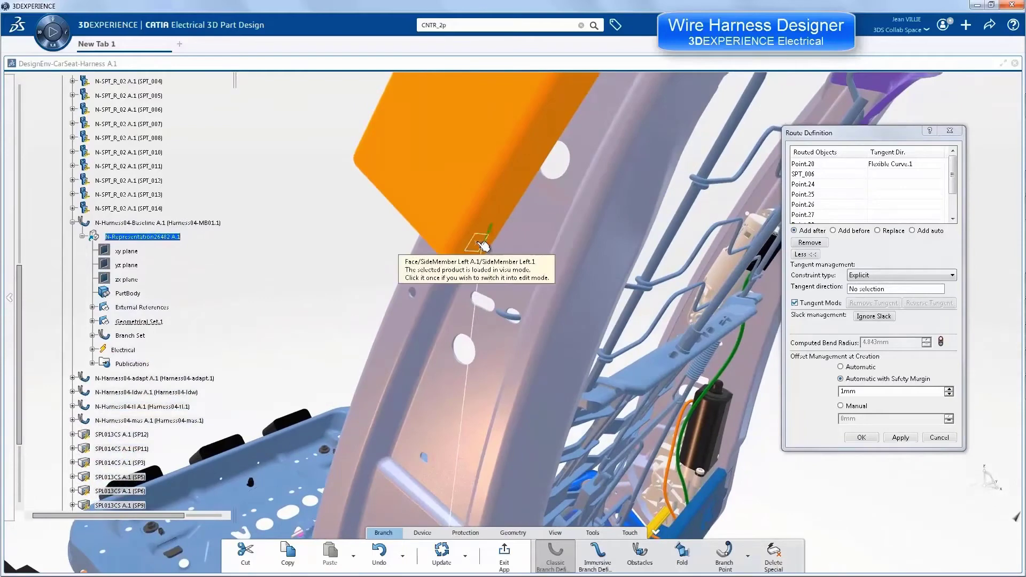
left_click(482, 245)
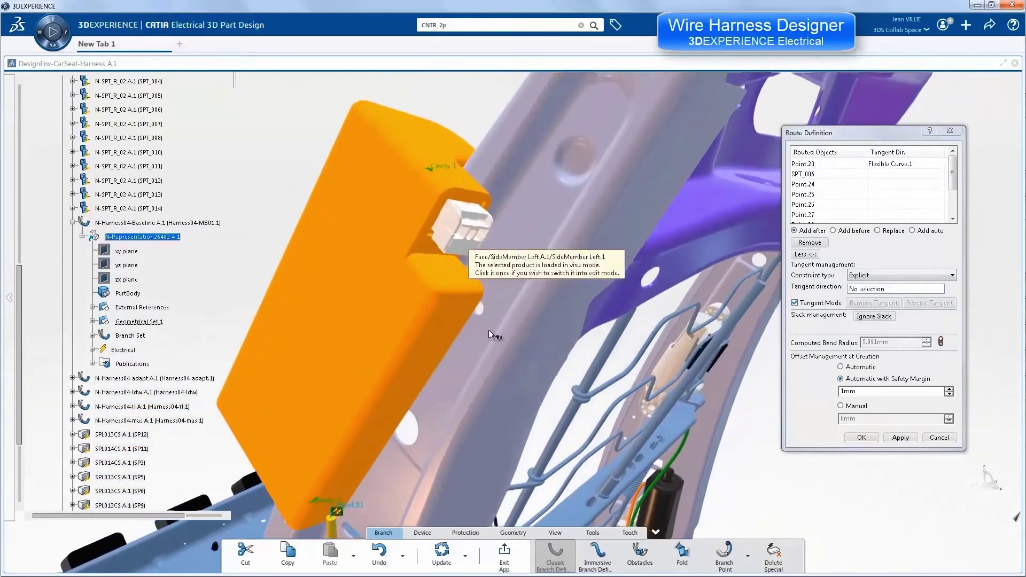
Add a side-member point below the white connector, end the route at CNTR_2p-1ma-166 and create the branch
left_click(442, 358)
left_click(449, 296)
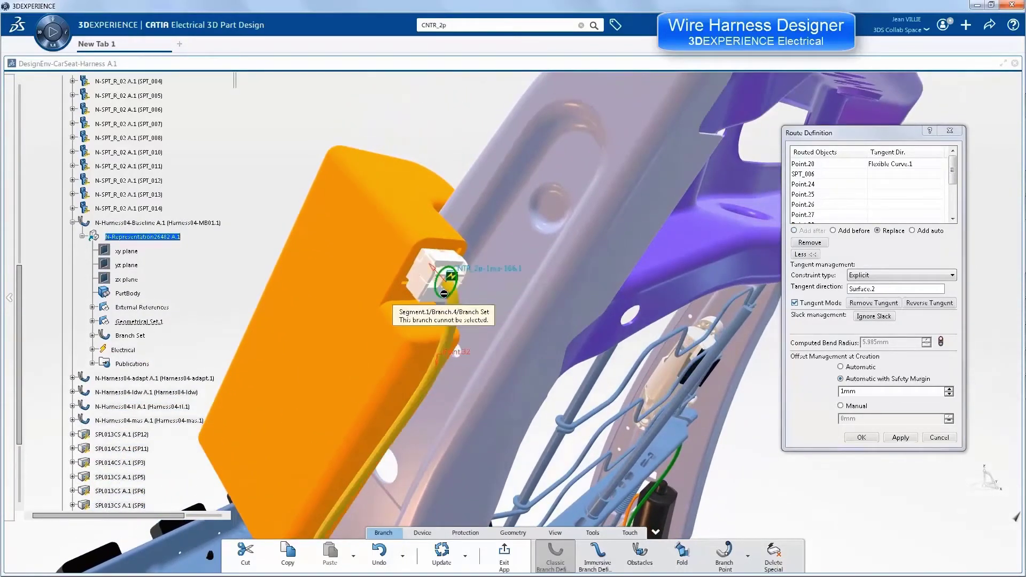
left_click(861, 437)
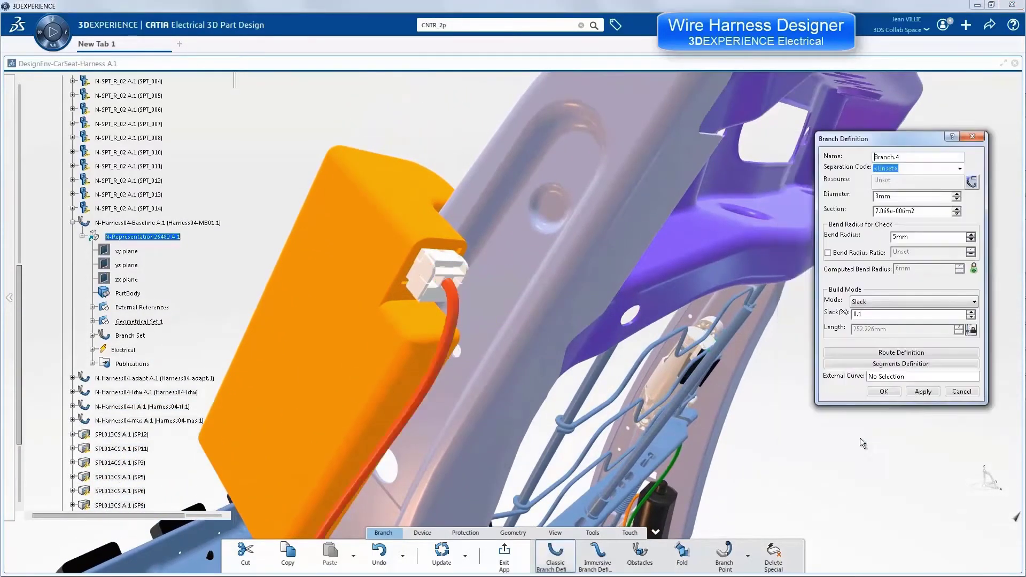
left_click(883, 392)
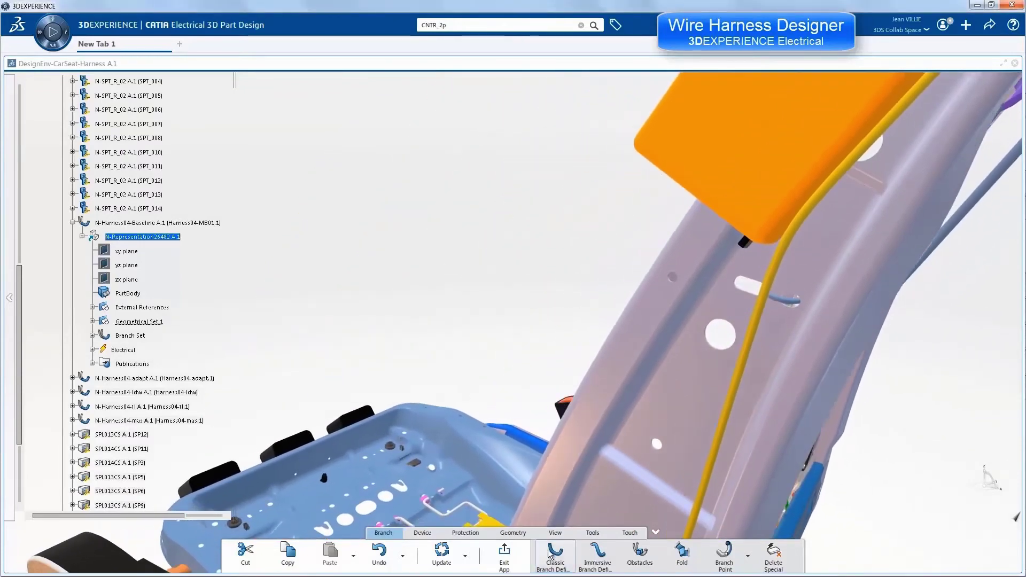
Define a second branch routed from a point on the new side-member branch to the black connector under the orange box
left_click(551, 555)
left_click(908, 354)
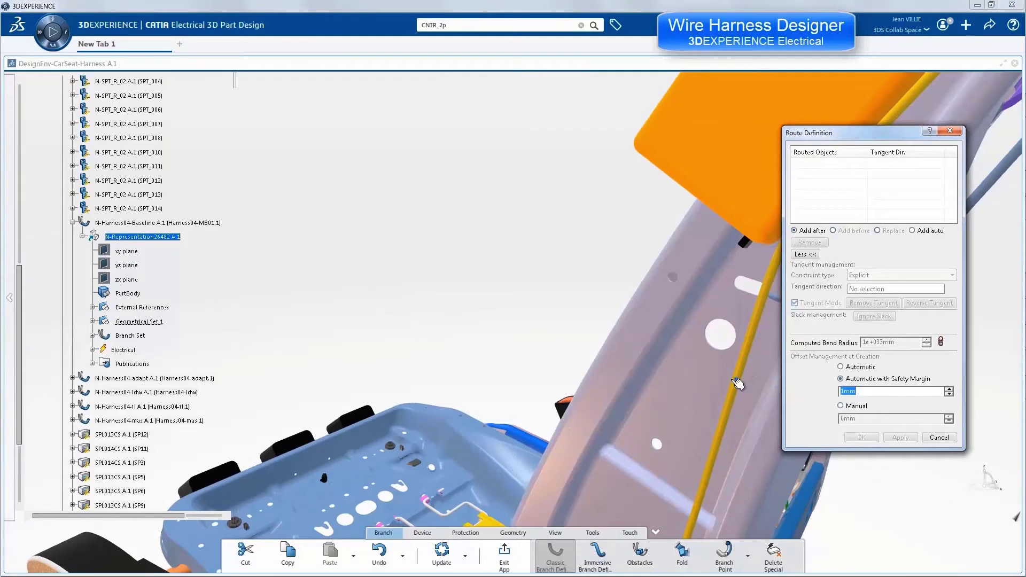
left_click(744, 371)
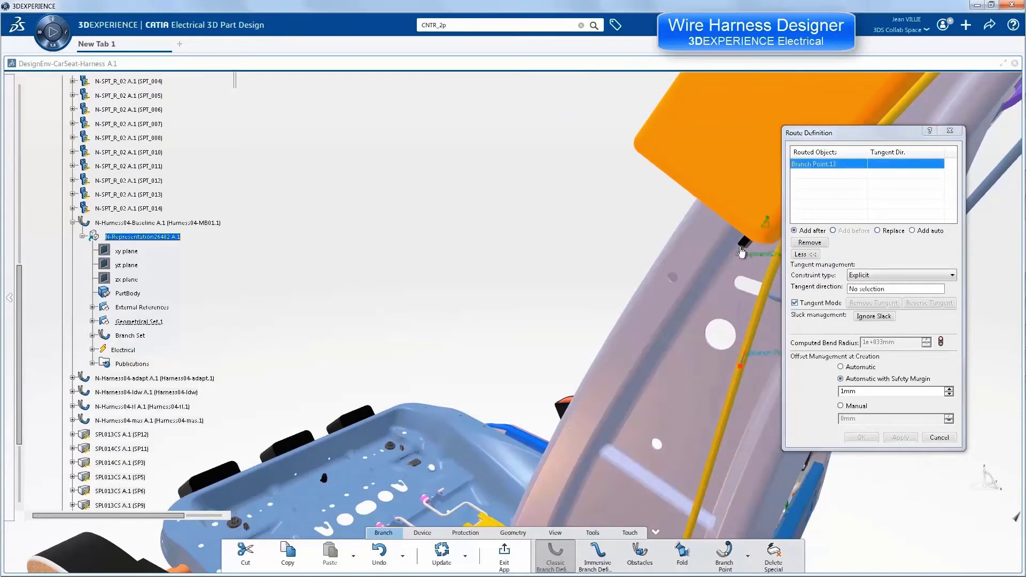
left_click(746, 243)
left_click(862, 437)
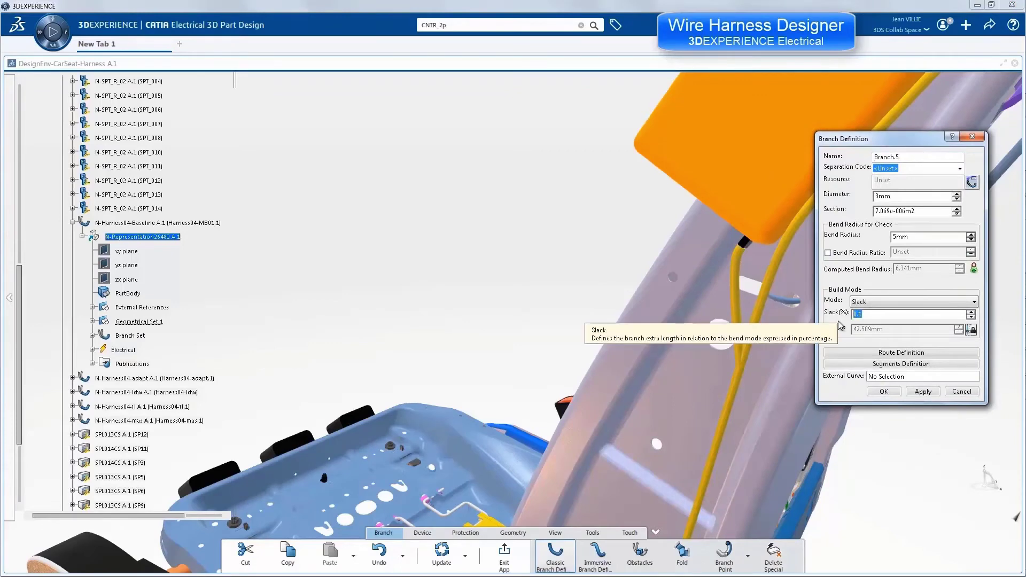
Set the second branch's slack to 3% and create the branch
left_click(913, 393)
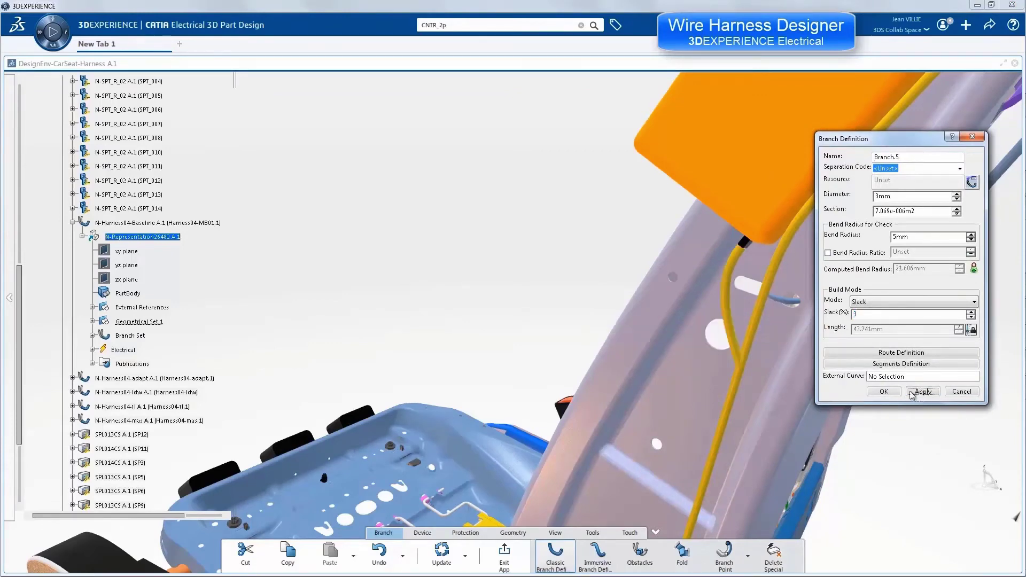
left_click(884, 393)
middle_click_drag(837, 221, 782, 290)
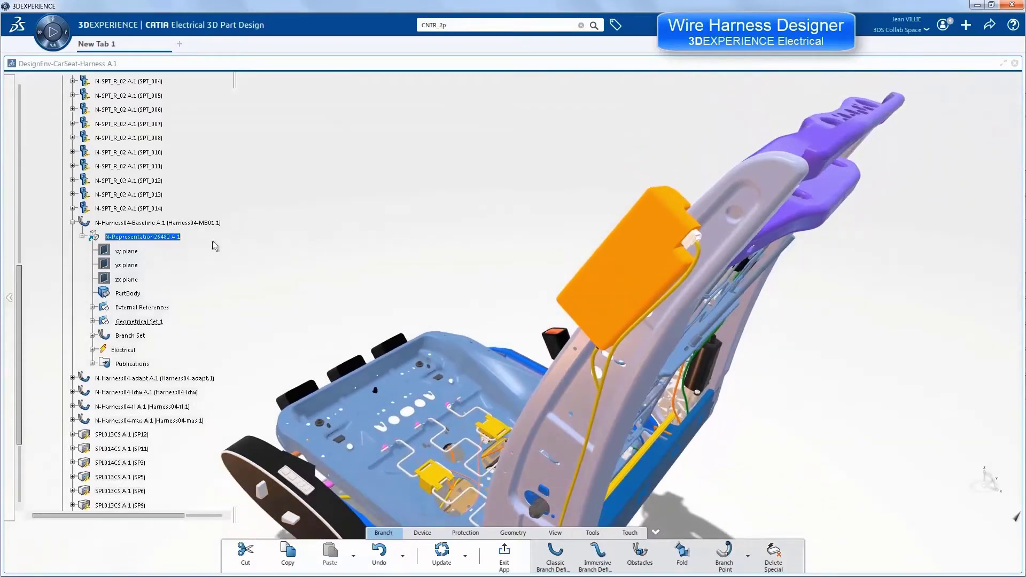
scroll(118, 249, "up", 10)
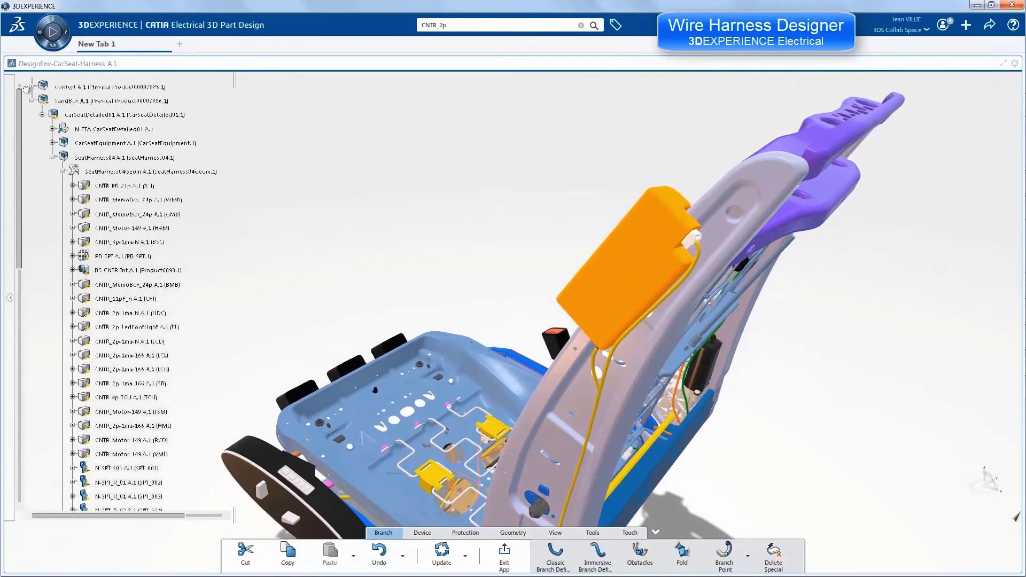
Activate SeatHarness04Geom and add 2 mm of local slack to the branch segment leaving the orange box's white connector
double_click(155, 182)
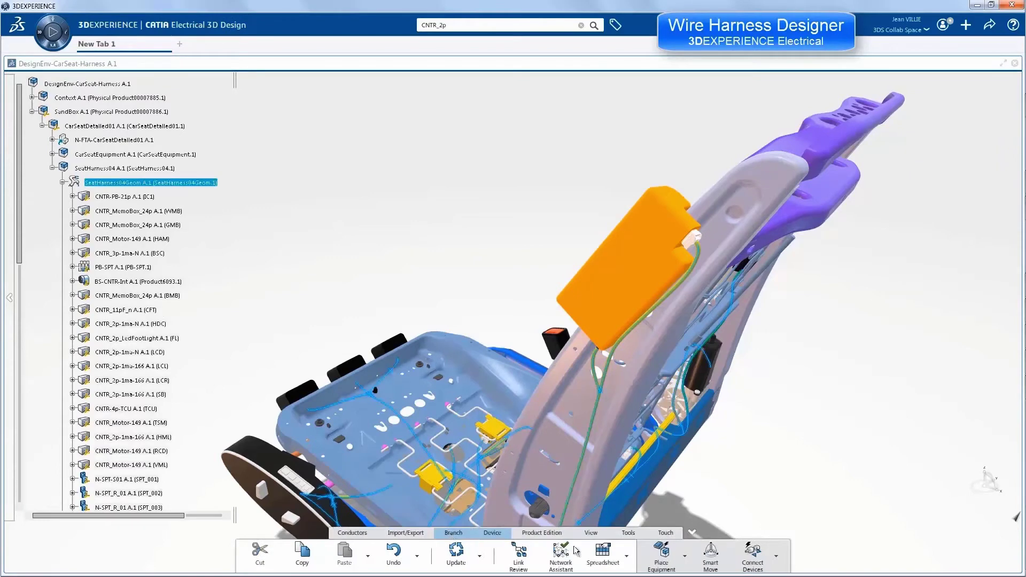
left_click(834, 551)
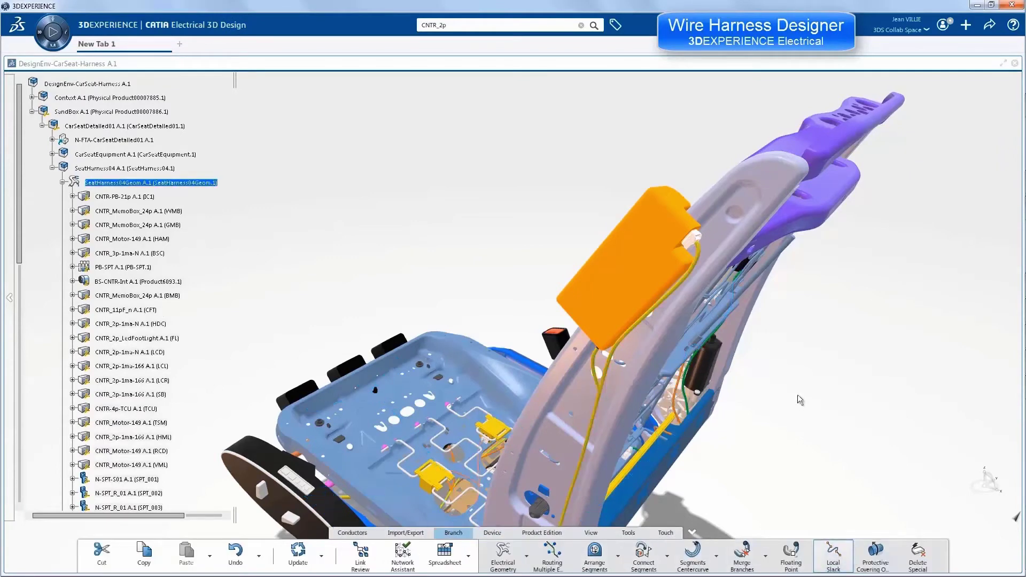
left_click(699, 252)
scroll(727, 270, "up", 5)
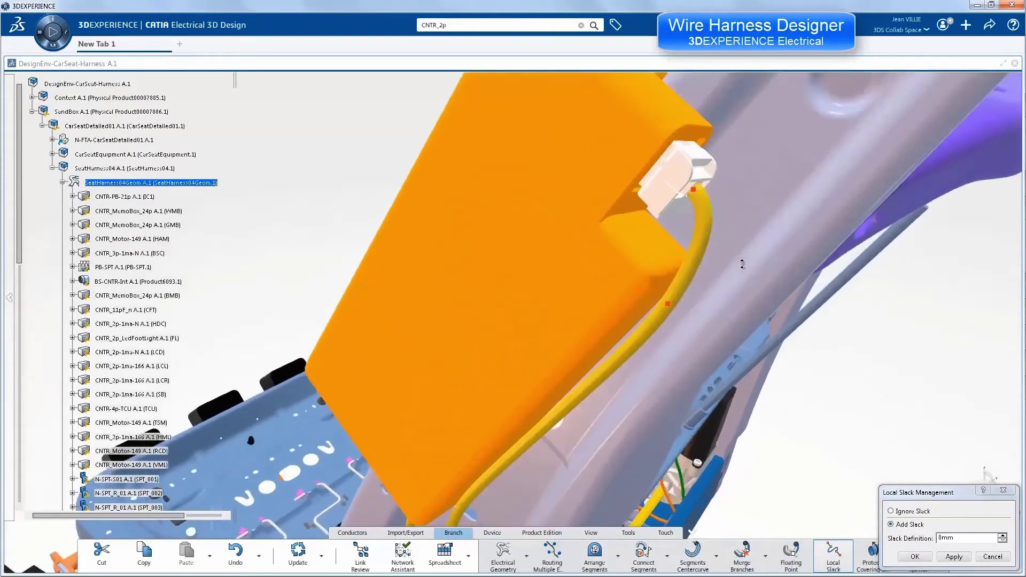
left_click(941, 537)
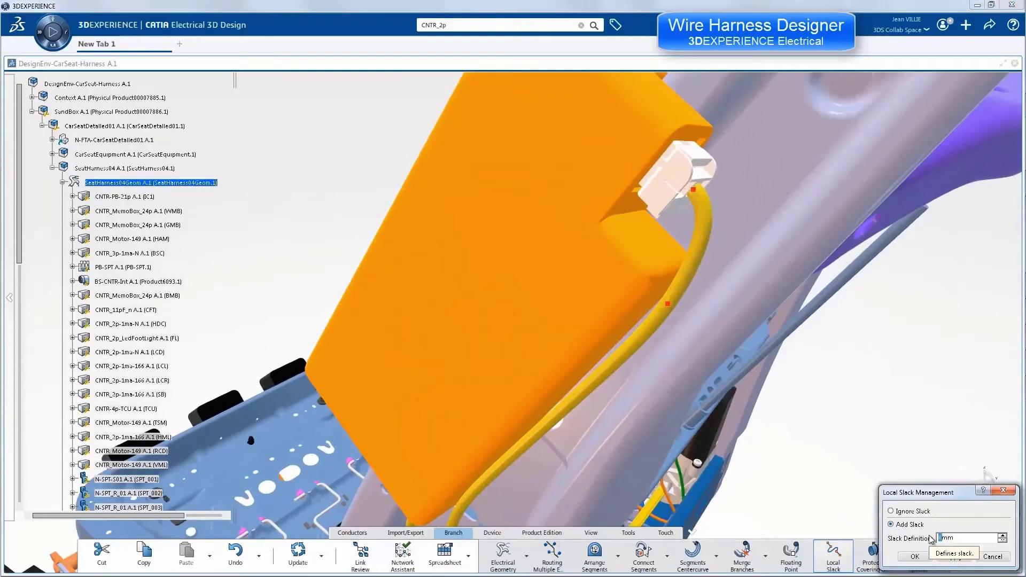
left_click(968, 558)
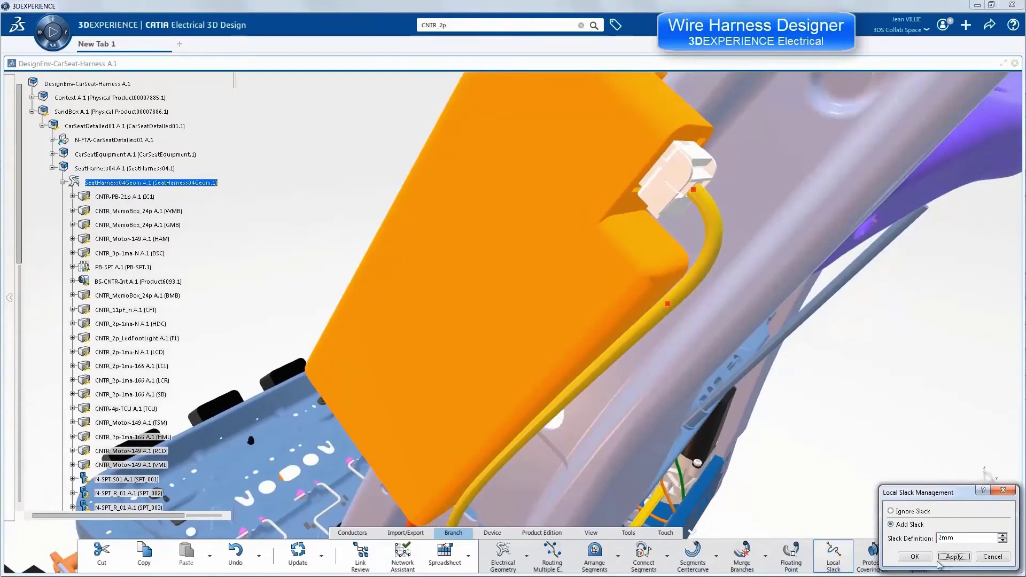
left_click(915, 557)
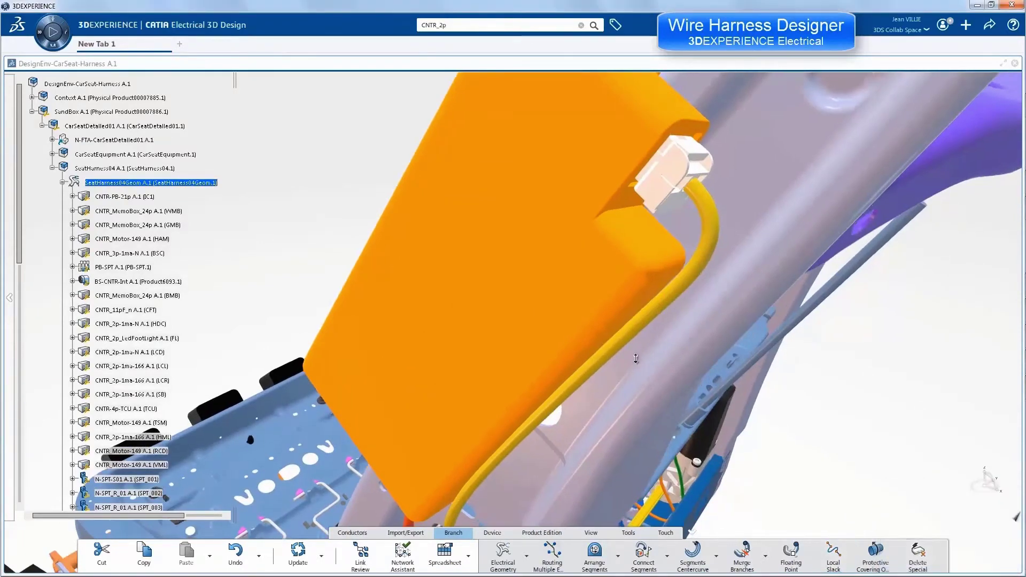
Update the harness geometry and check its electrical connectivity across the whole seat with the Network Assistant
scroll(550, 433, "down", 5)
middle_click_drag(551, 433, 820, 369)
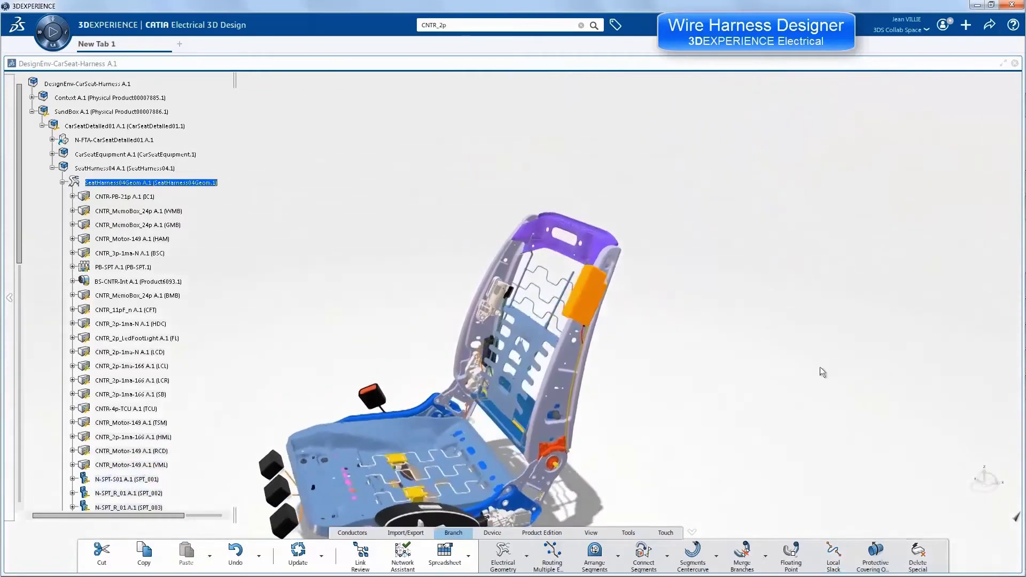
left_click(298, 551)
middle_click_drag(608, 419, 802, 339)
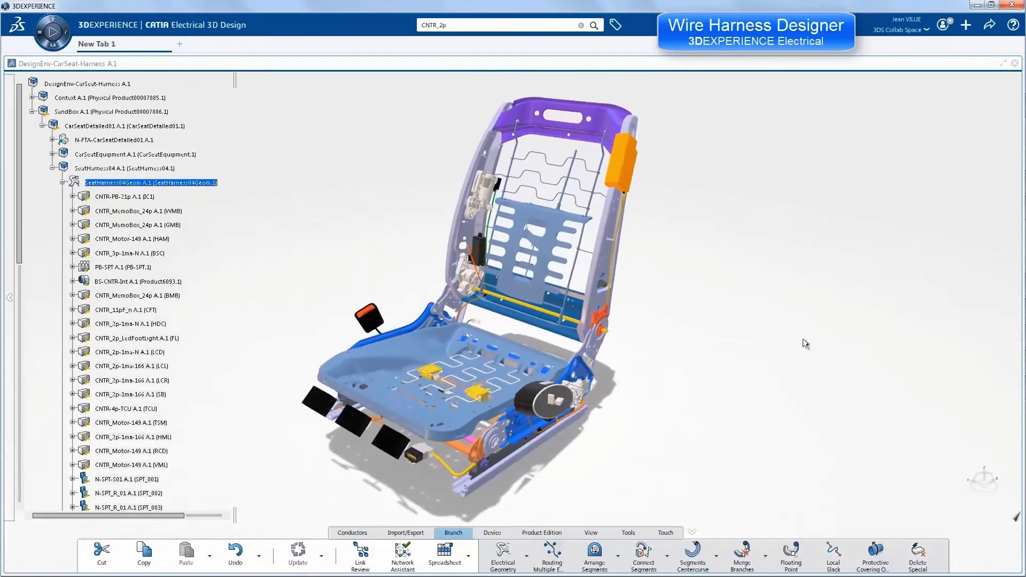
left_click(404, 552)
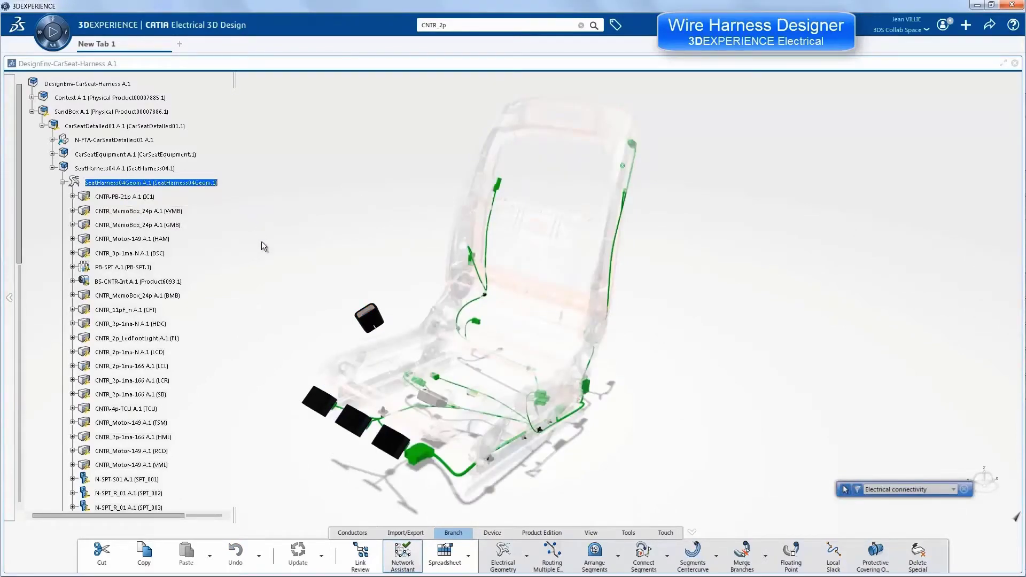
left_click(964, 489)
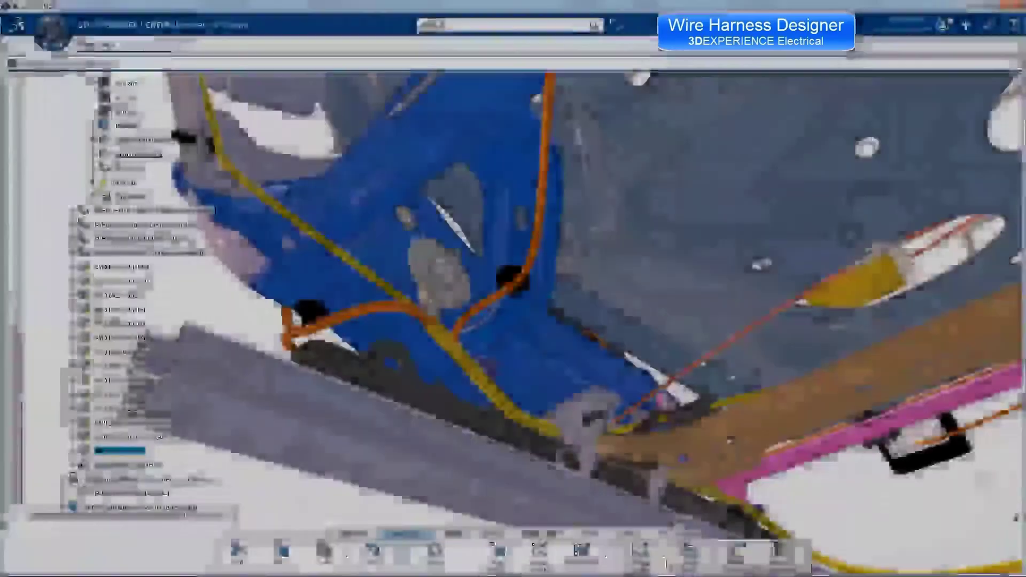
Import all listed conductors, from MA508a through MA5704, into the harness
left_click(663, 555)
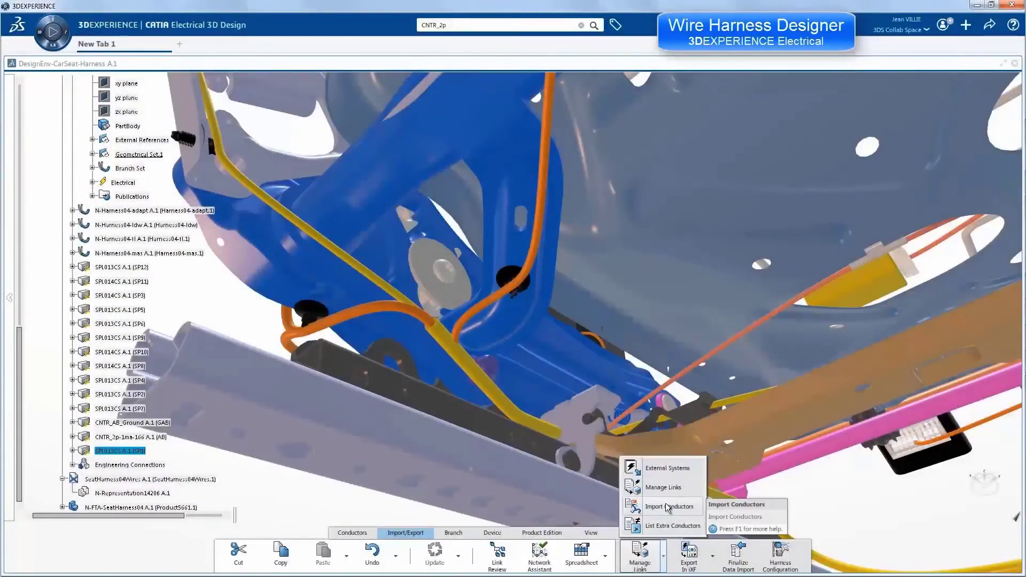
left_click(668, 507)
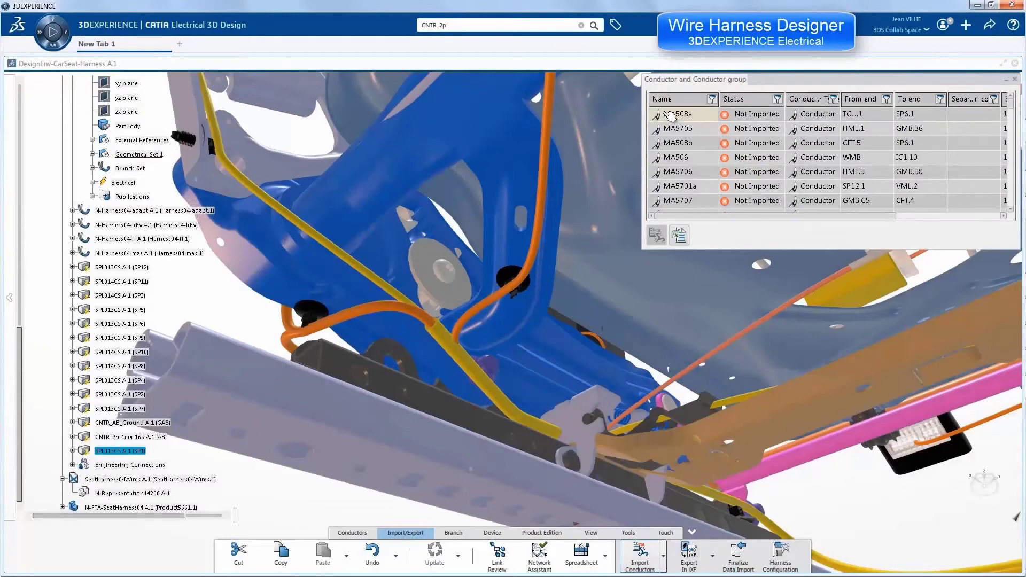
left_click(666, 113)
left_click_drag(1010, 103, 1010, 201)
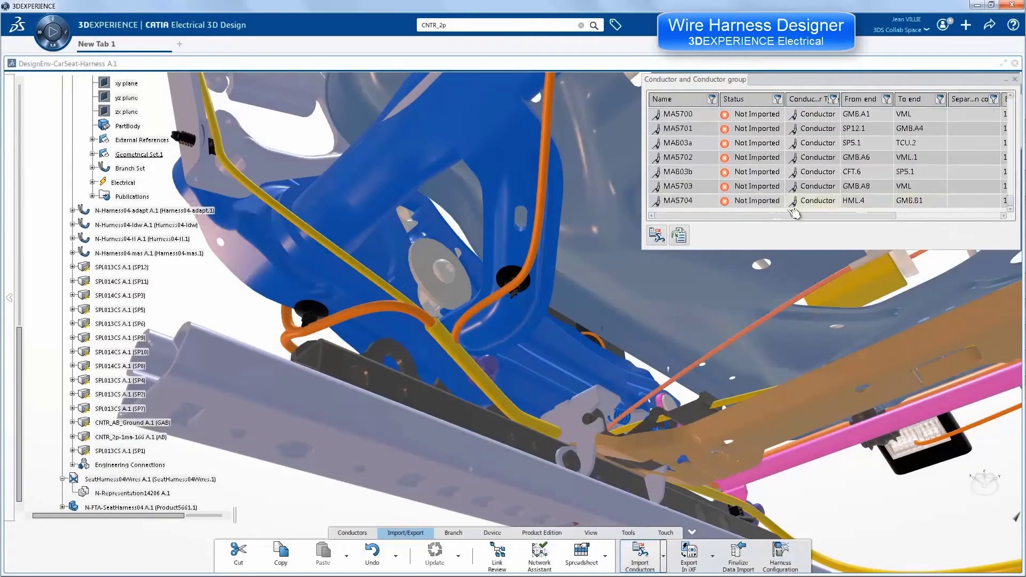
left_click(695, 203, "shift")
left_click(658, 236)
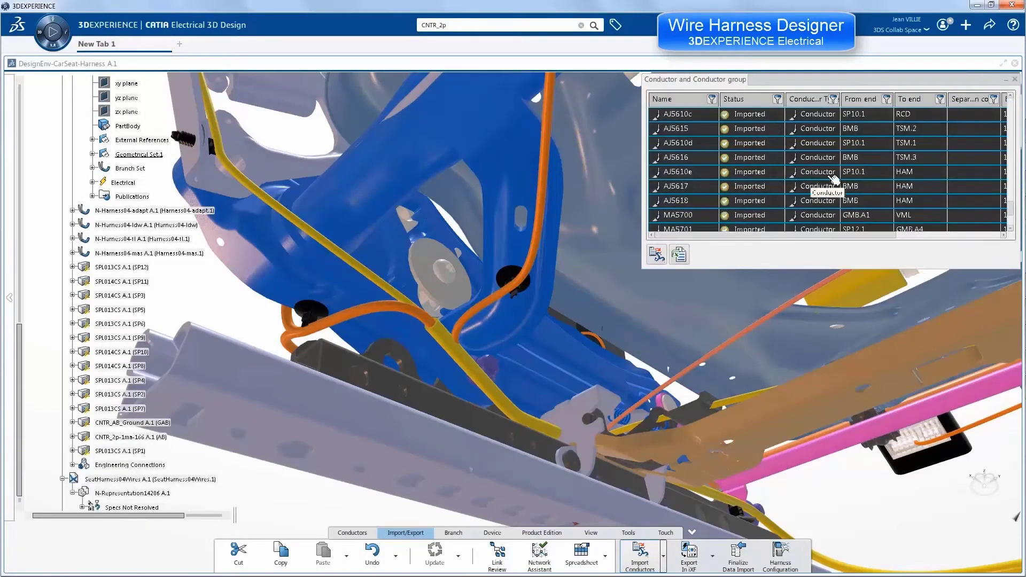
left_click(1015, 80)
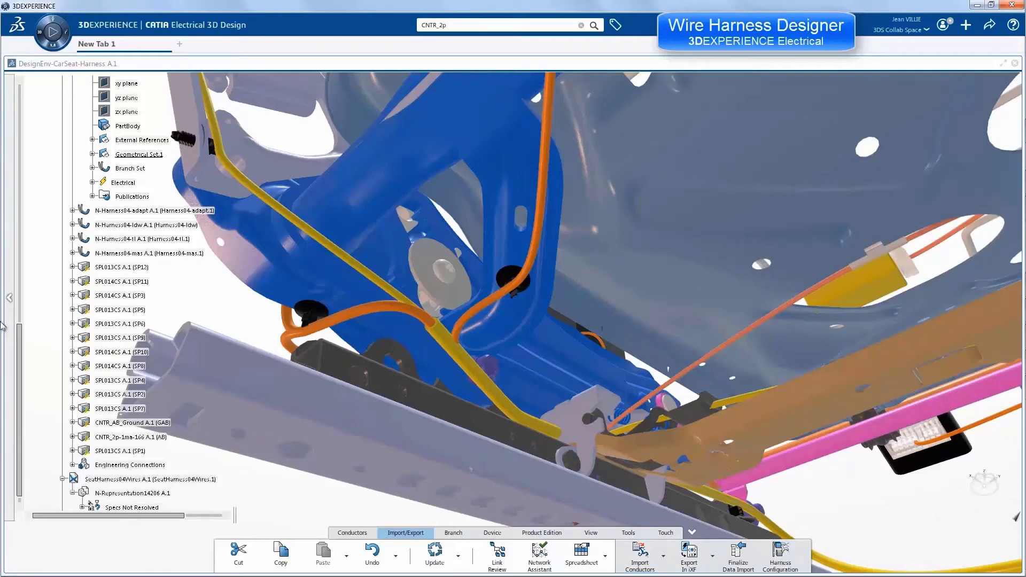
Expand Specs Not Resolved under SeatHarness04Wires and look through the imported conductors
scroll(22, 352, "down", 1)
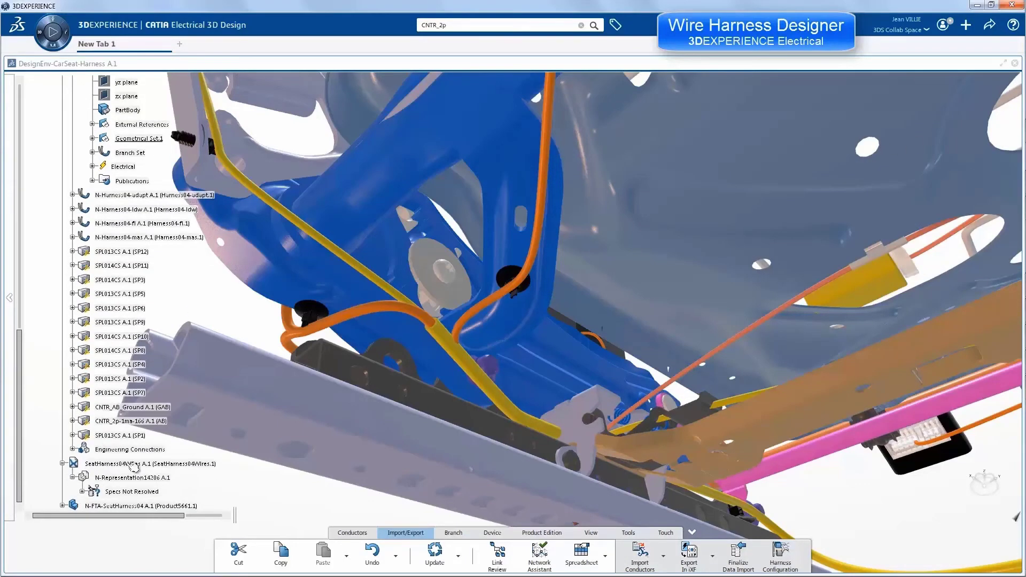
left_click(81, 492)
scroll(133, 218, "up", 4)
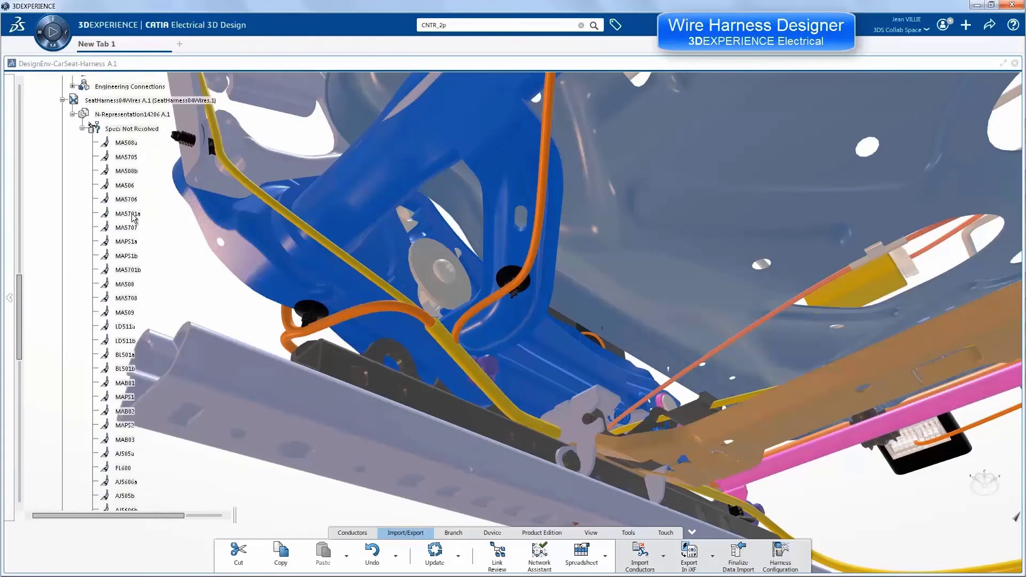
Route all SeatHarness04Wires conductors, from MA508a through MA5704, with the Conductor Routing Assistant and check their route status
left_click(131, 101)
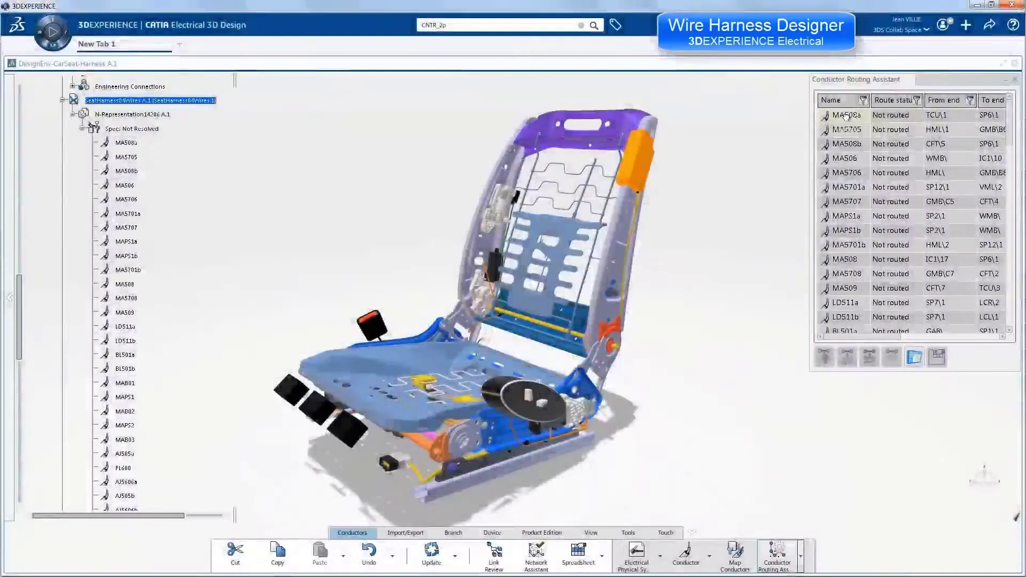
left_click(844, 115)
left_click_drag(1014, 137, 932, 337)
left_click(847, 316, "shift")
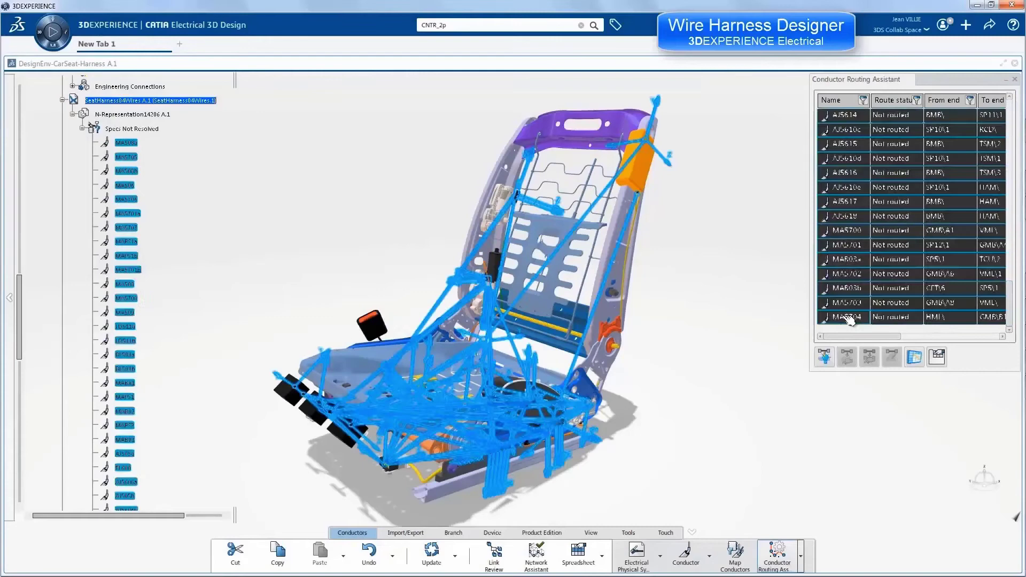
left_click(824, 358)
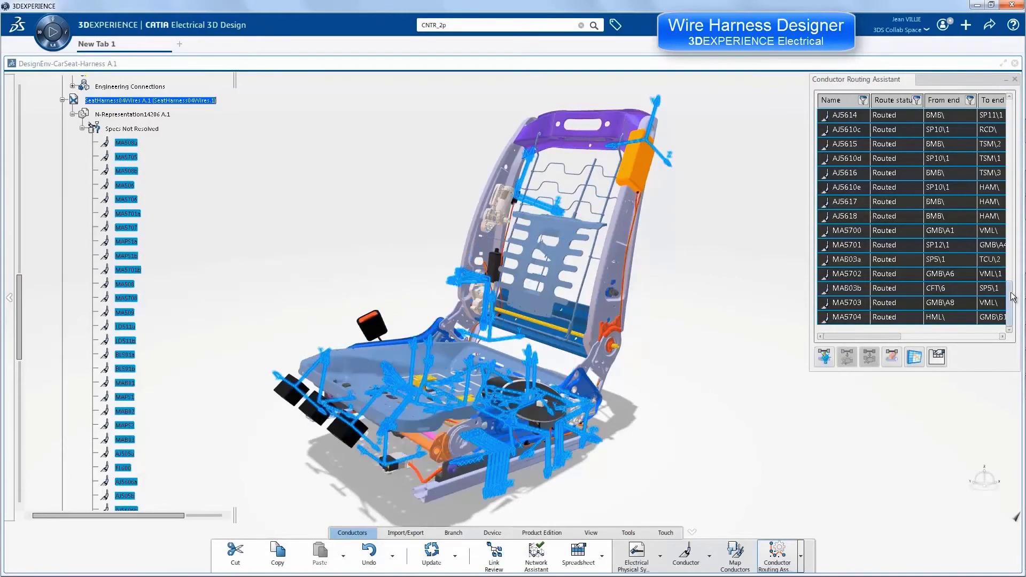
left_click_drag(1012, 297, 990, 157)
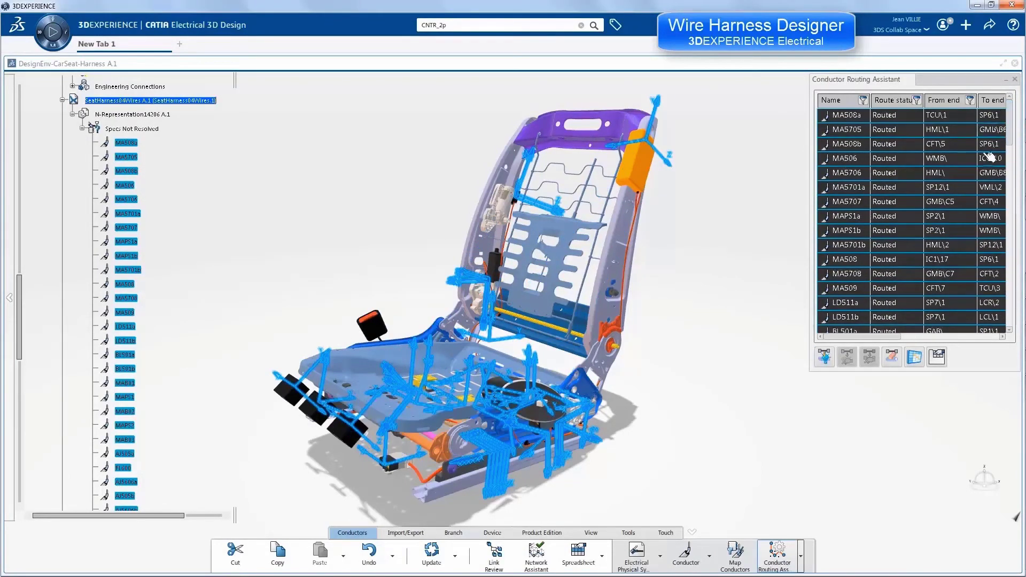
left_click(1015, 80)
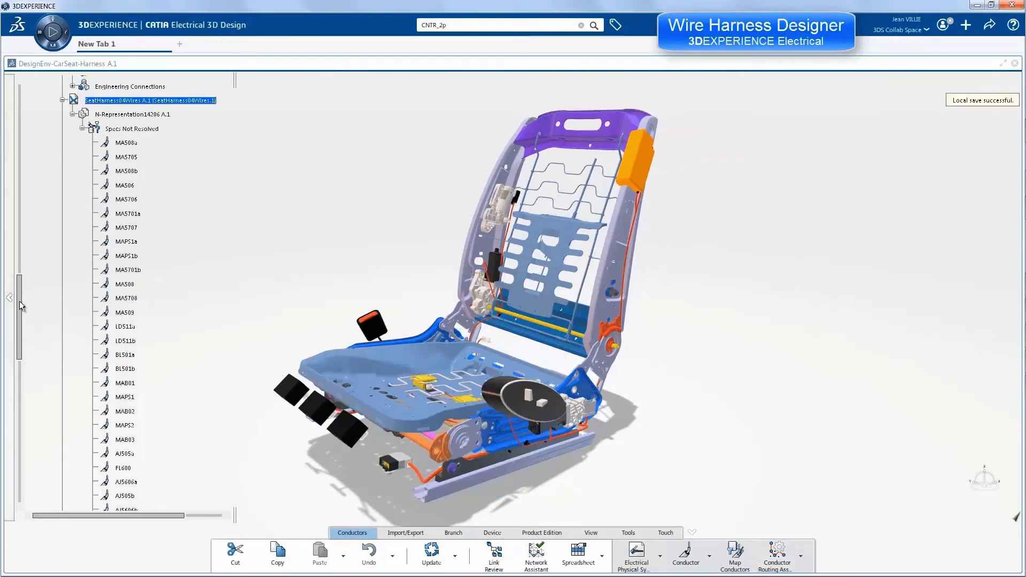
Update the SeatHarness04 product to include the routed conductors
left_click_drag(20, 301, 43, 88)
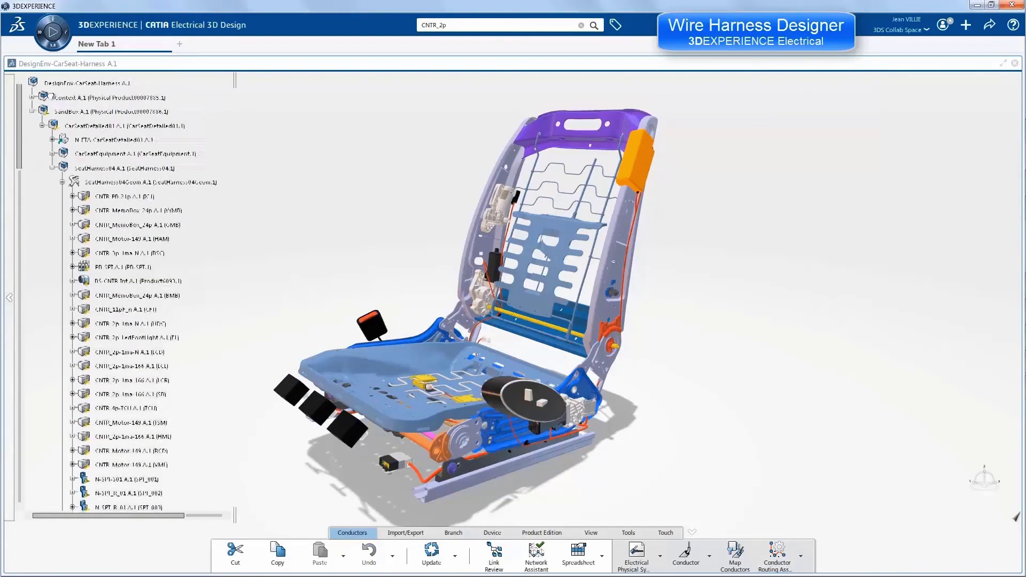
left_click(136, 170)
left_click(431, 553)
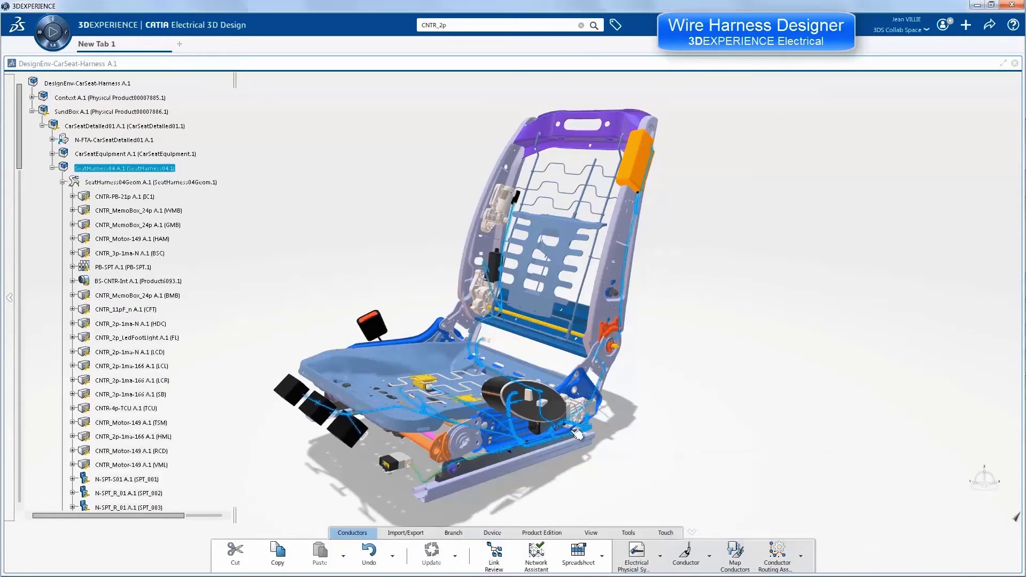
Review the links of the two branch segments running to the orange box's white and black connectors
middle_click_drag(727, 226, 537, 293)
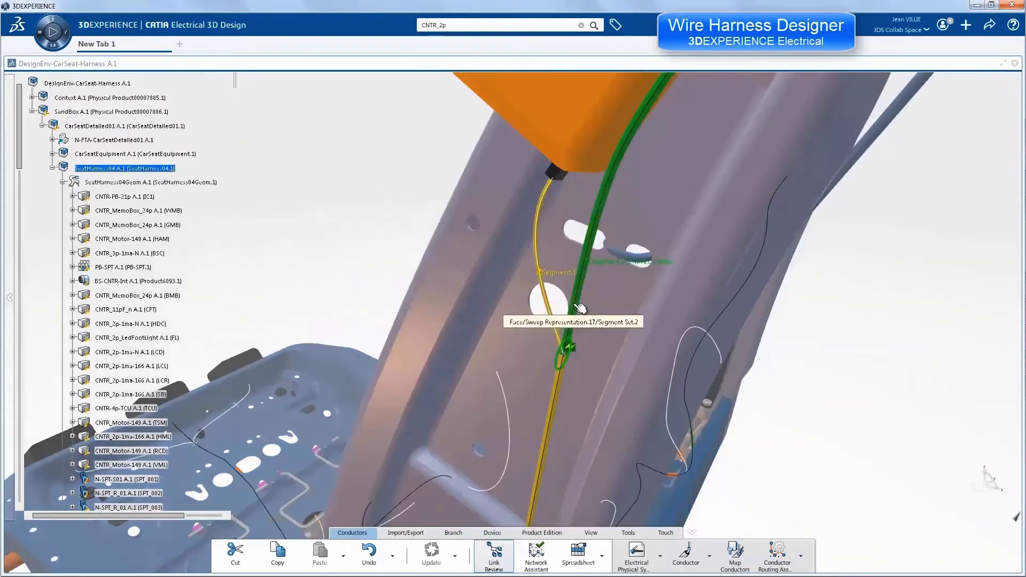
left_click(588, 267)
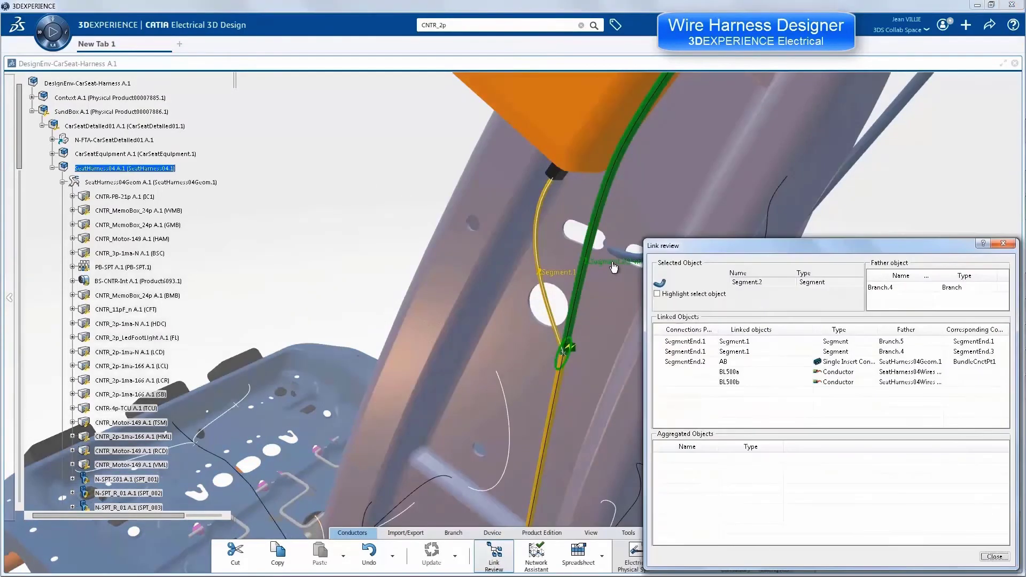
left_click_drag(763, 247, 710, 146)
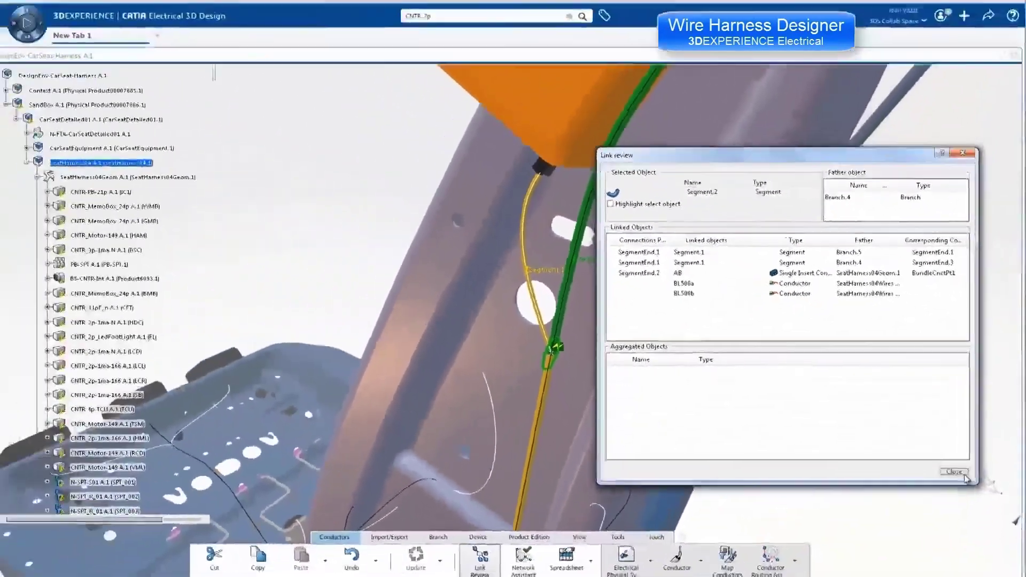
left_click(916, 530)
left_click(557, 278)
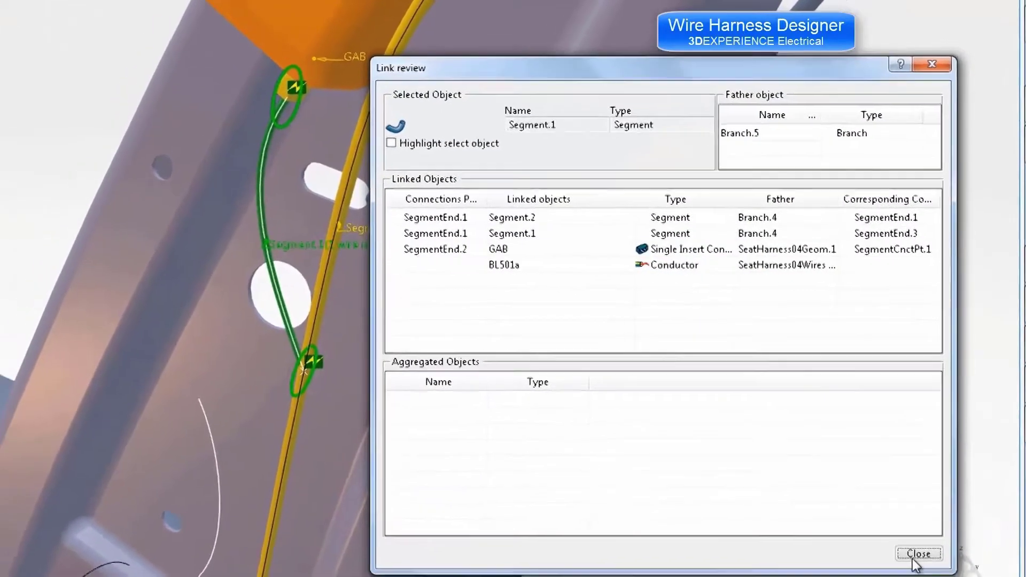
left_click(916, 561)
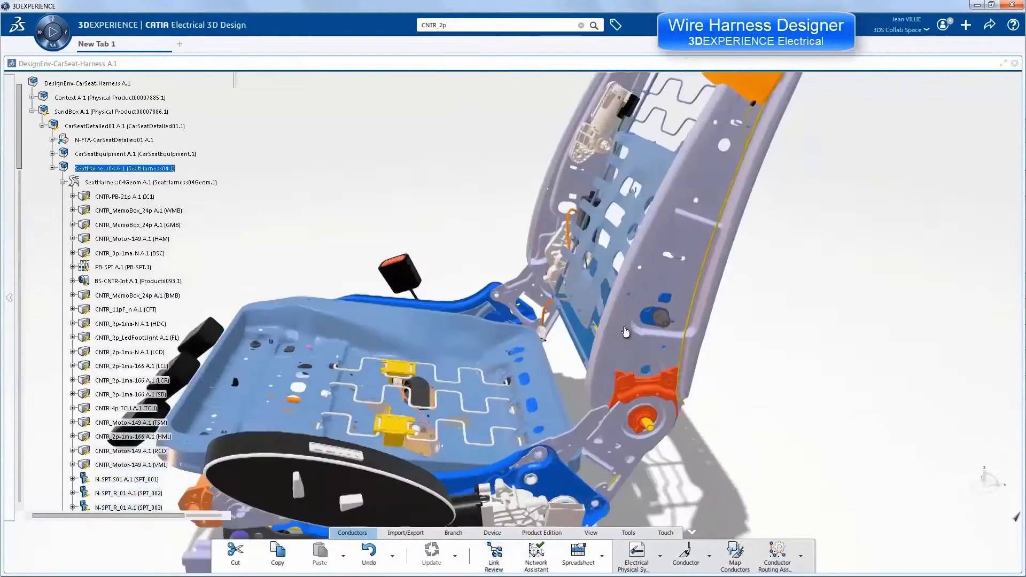
Examine the electrical properties of conductor BL501a in SeatHarness04Wires
mouse_move(628, 334)
middle_mouse_down()
mouse_move(603, 320)
mouse_move(514, 360)
middle_mouse_up()
scroll(137, 232, "down", 15)
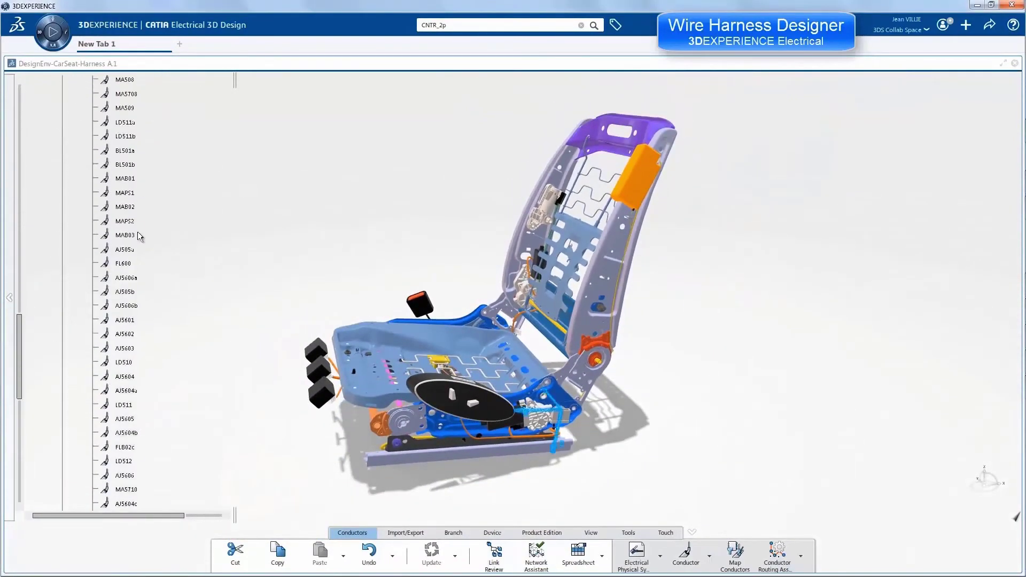
right_click(125, 150)
left_click(159, 196)
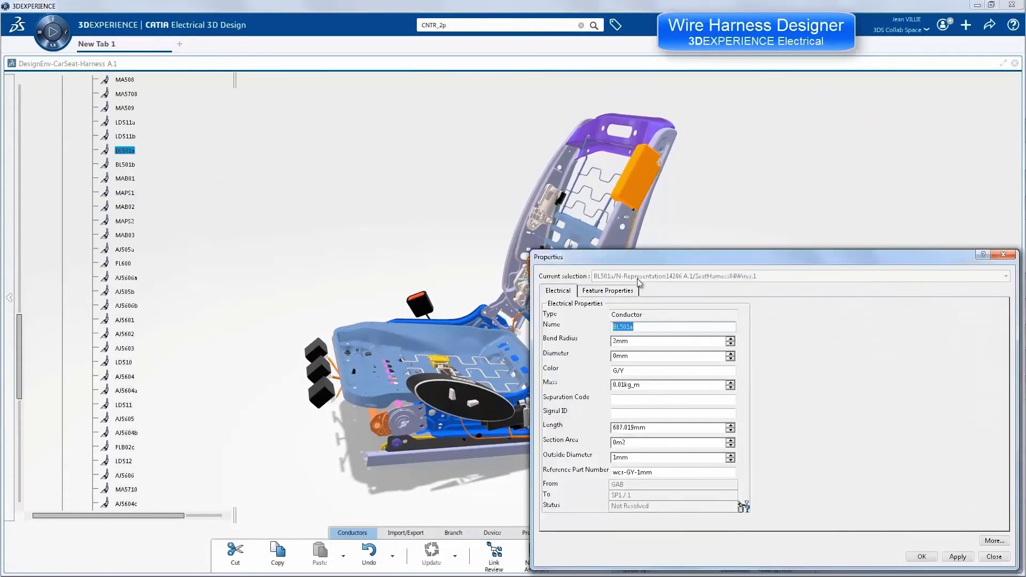
left_click_drag(710, 233, 678, 149)
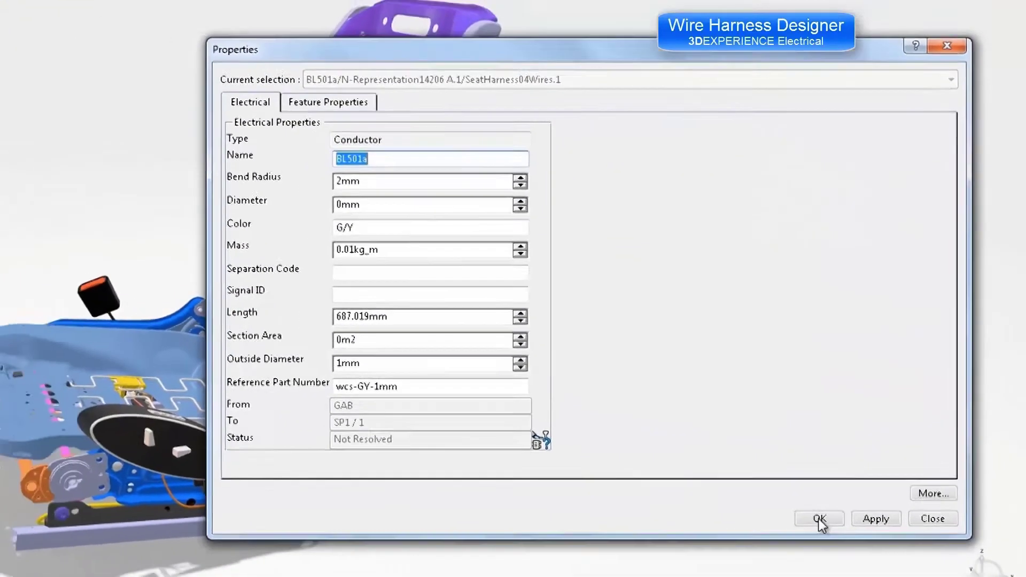
left_click(797, 544)
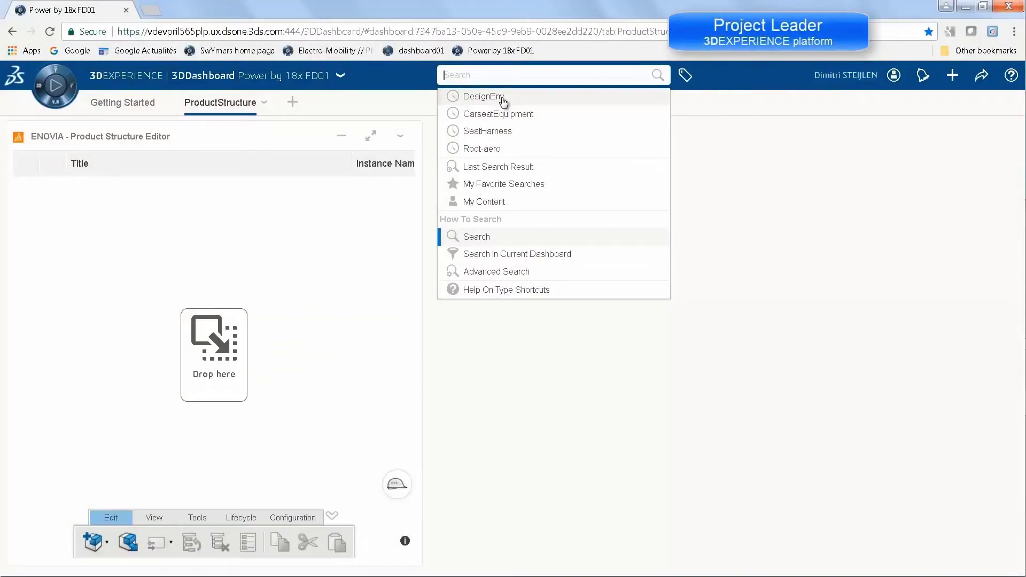
In the 3DDashboard, search for DesignEnv, load DesignEnv-CarSeat-Harness into the Product Structure Editor and add a 3DPlay widget beside it
left_click(502, 98)
left_click_drag(328, 256, 218, 339)
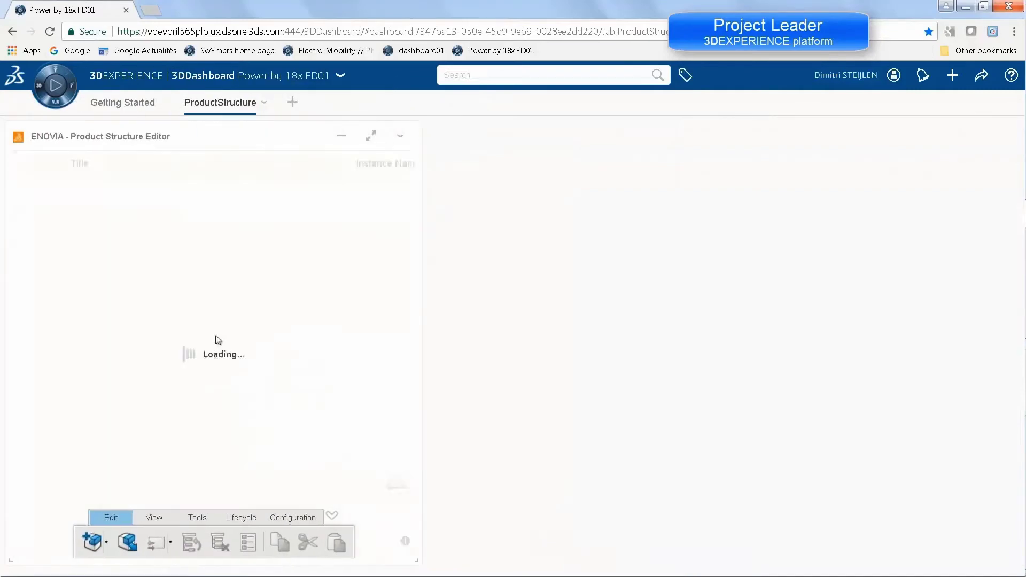
left_click(38, 94)
left_click(85, 240)
left_click_drag(126, 312, 738, 328)
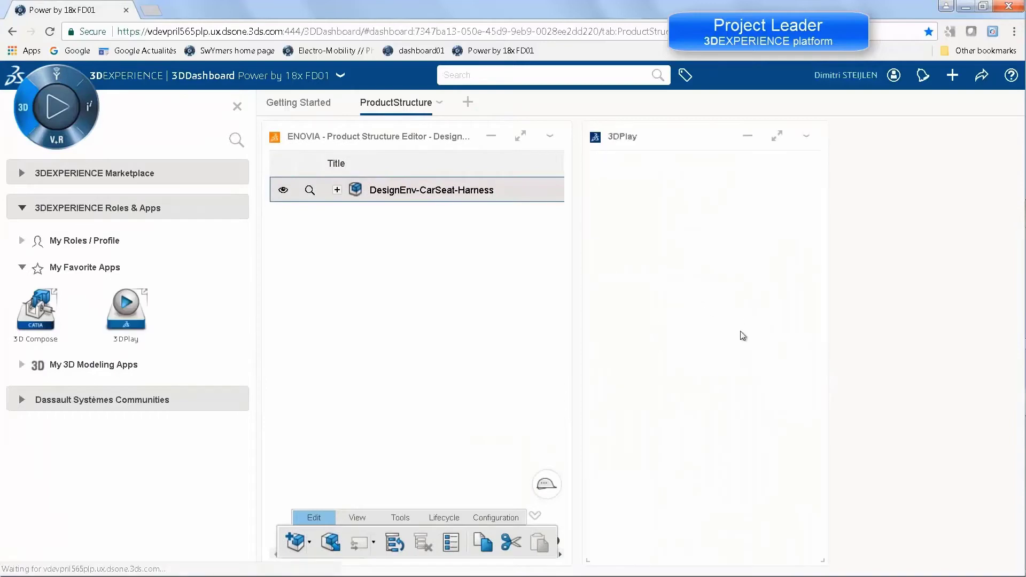
Load DesignEnv-CarSeat-Harness from the Product Structure Editor into the 3DPlay widget and inspect the orange box on the seat back
left_click(30, 123)
left_click_drag(99, 192, 700, 355)
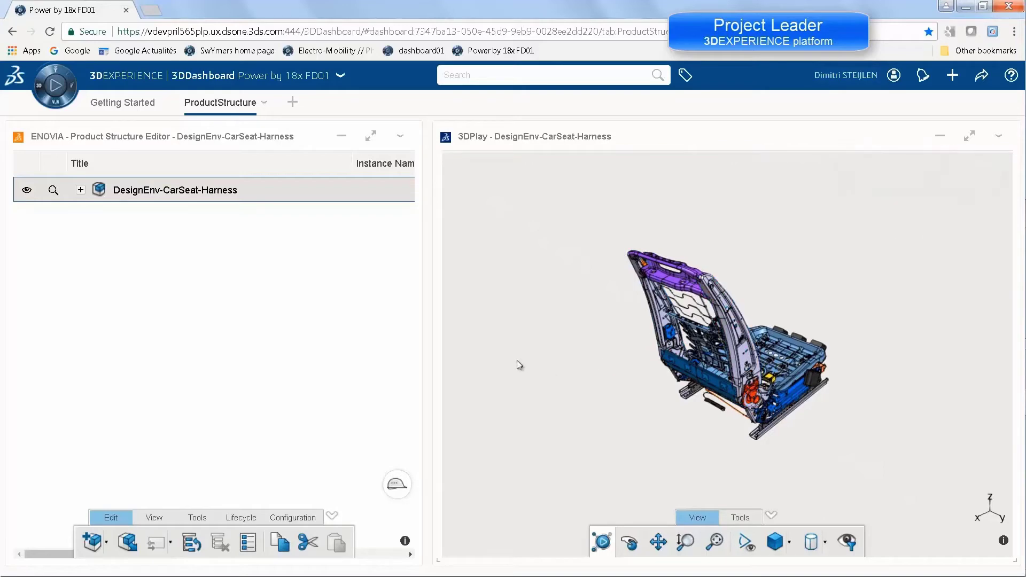
left_click_drag(506, 350, 939, 348)
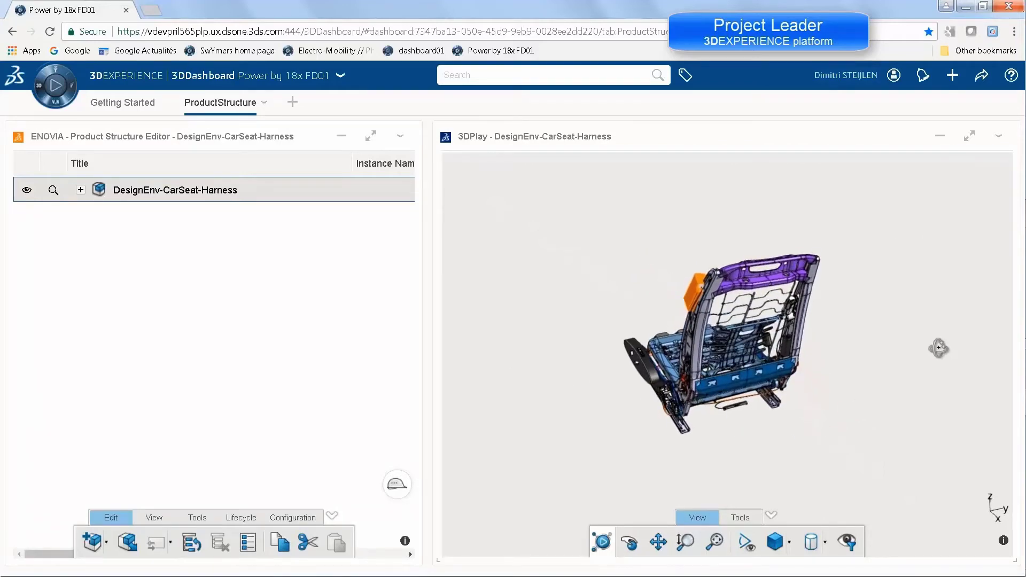
middle_click(702, 294)
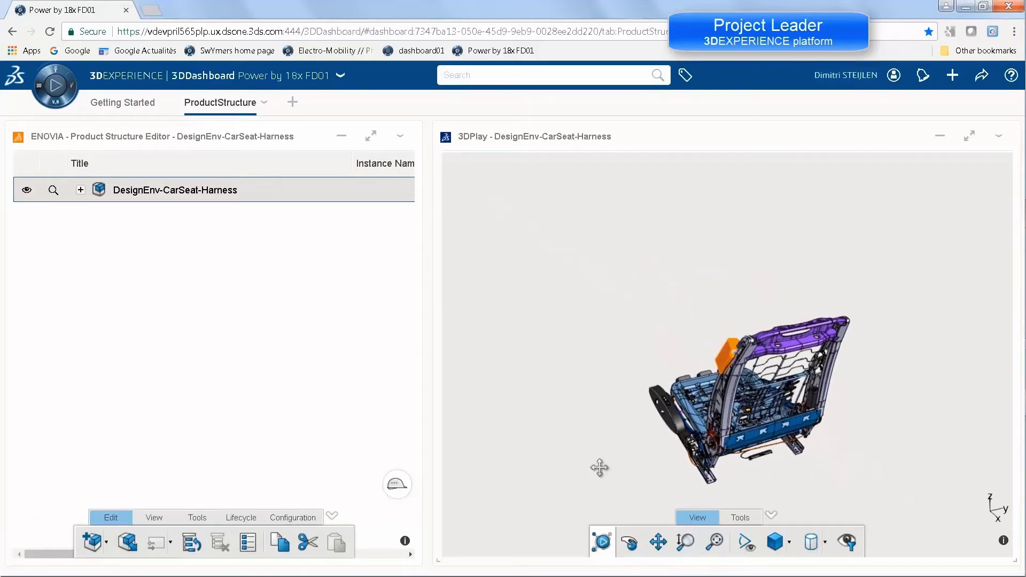
scroll(593, 417, "up", 5)
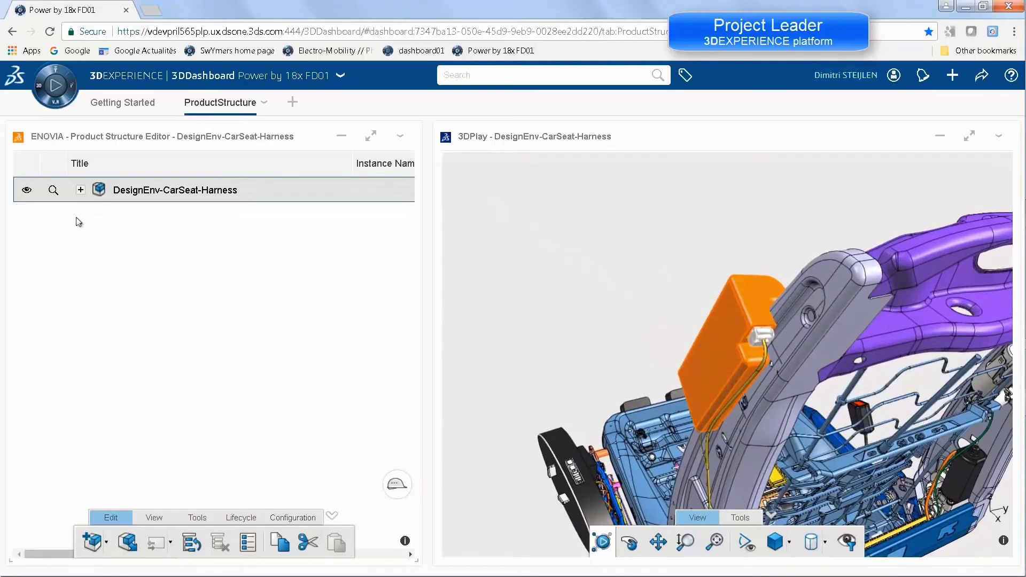
Expand the product structure through SandBox and CarSeatDetailed01, highlight SeatHarness04 in the 3D model and list its components
left_click(80, 190)
left_click(97, 241)
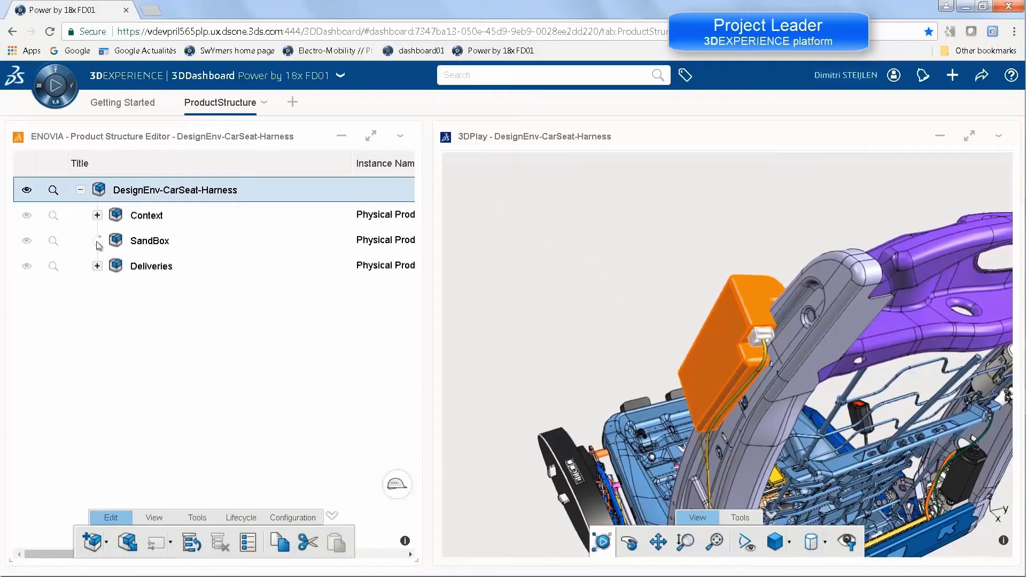
left_click(114, 265)
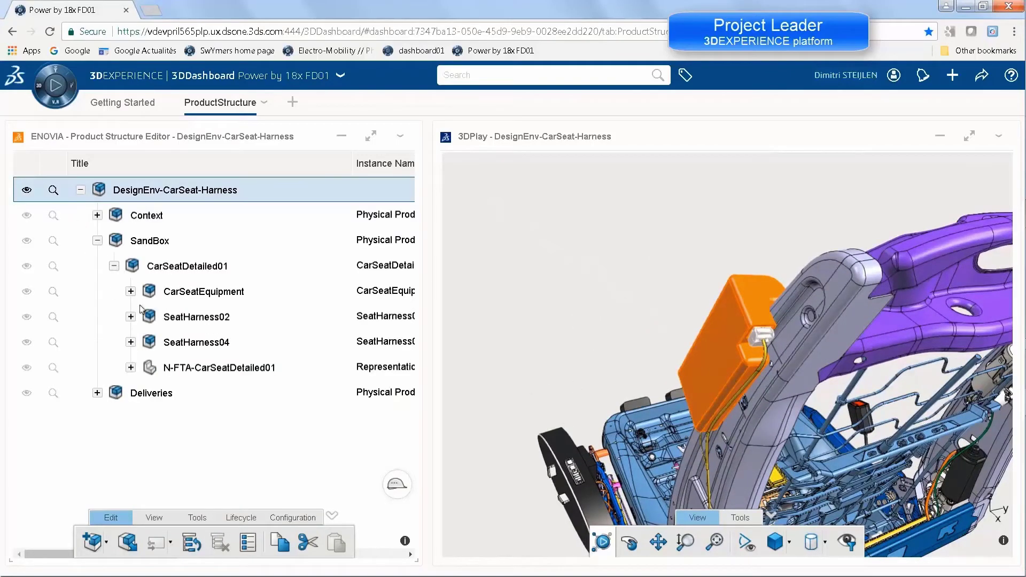
left_click(176, 344)
left_click(130, 342)
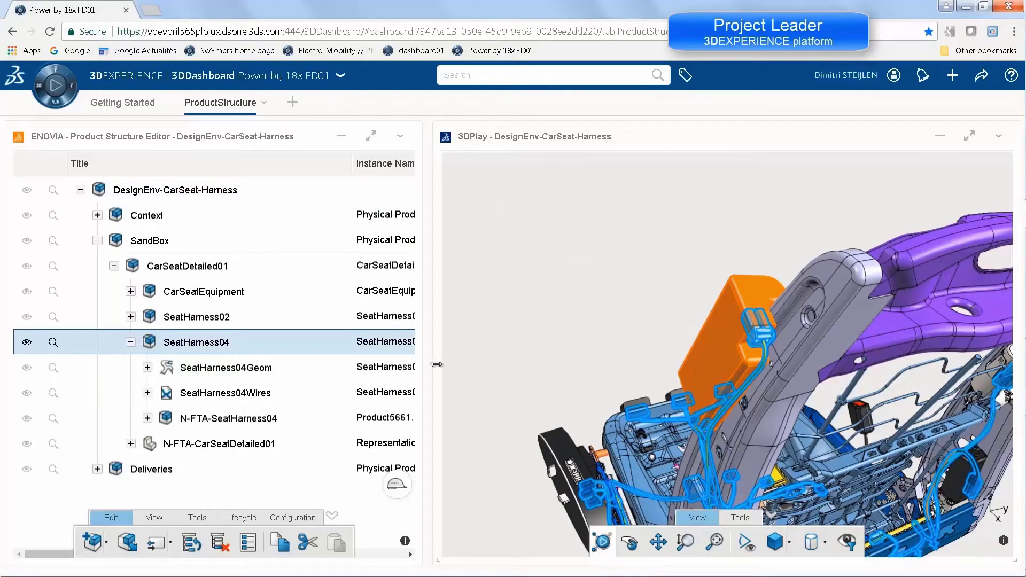